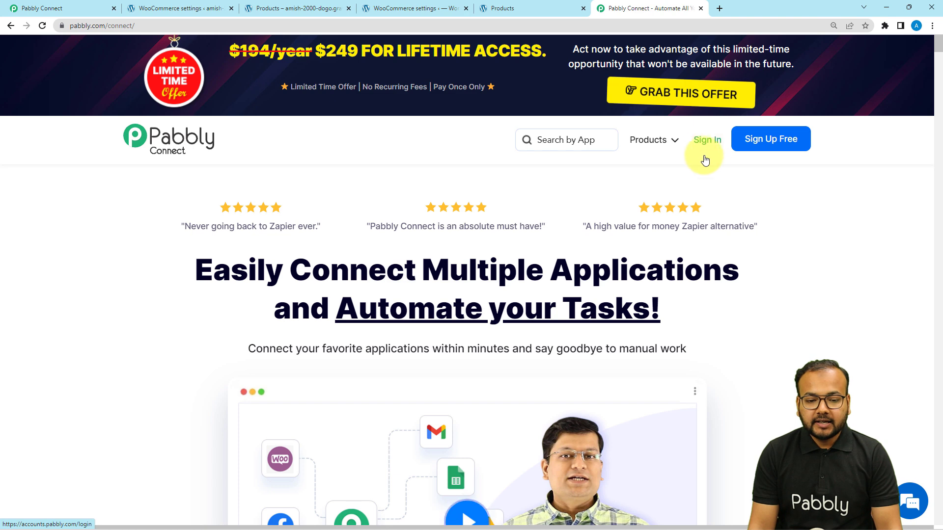
- Create a new workflow named "Export WooCommerce Customers Data" from the Pabbly Connect dashboard
mouse_move(646, 141)
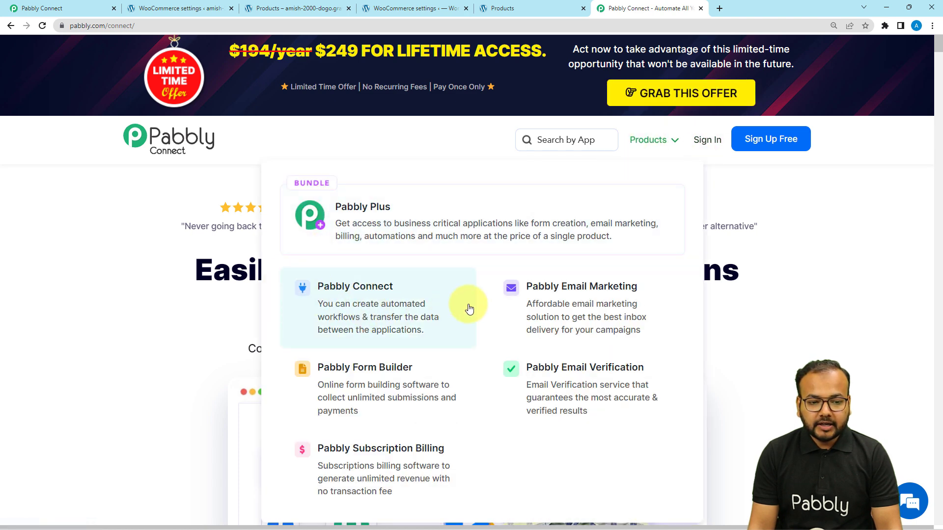
left_click(82, 10)
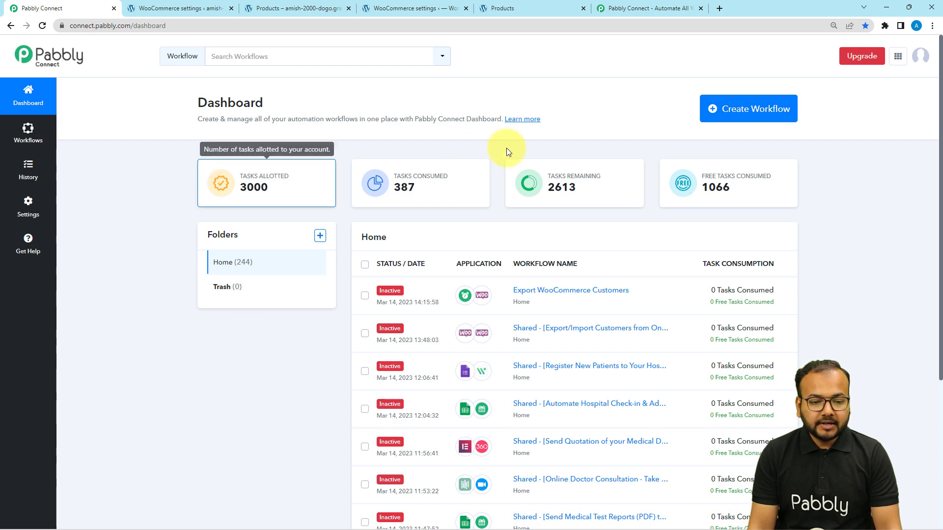
left_click(727, 116)
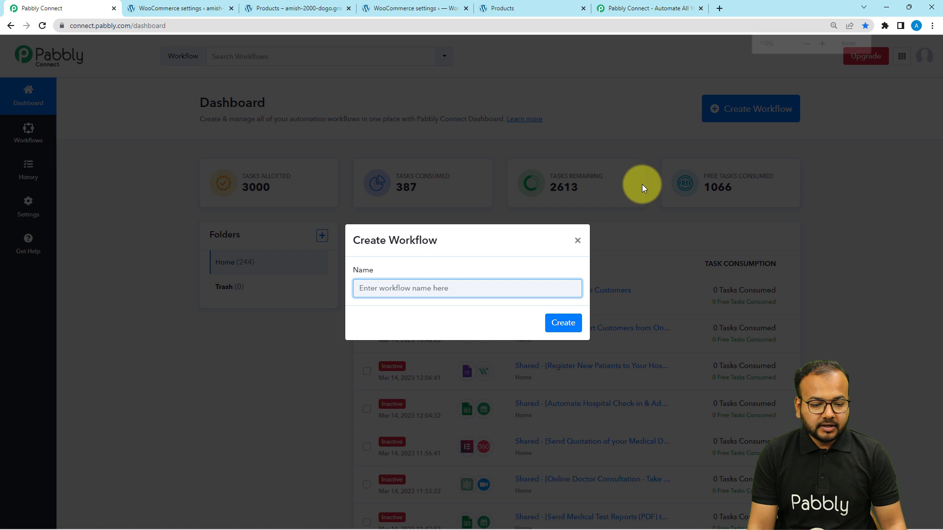
key("ctrl+plus")
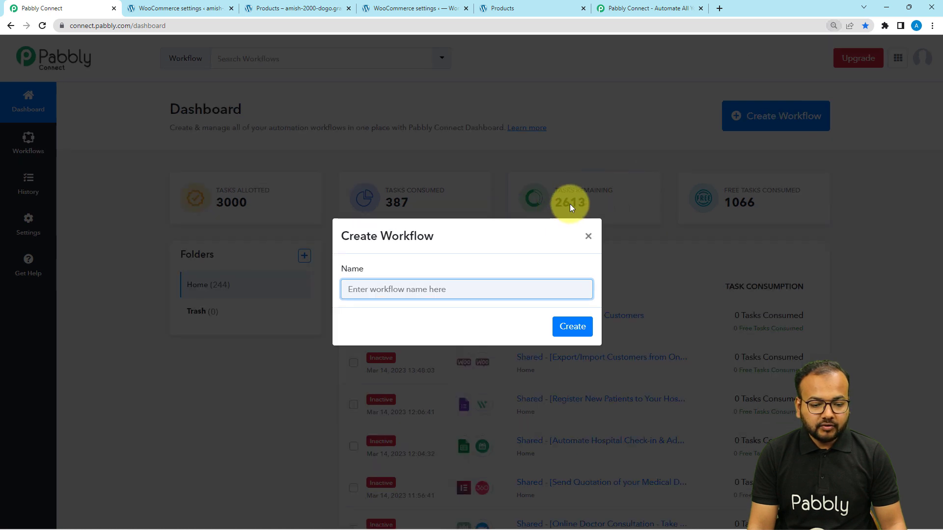
type("Export WooCommerce Customers Data")
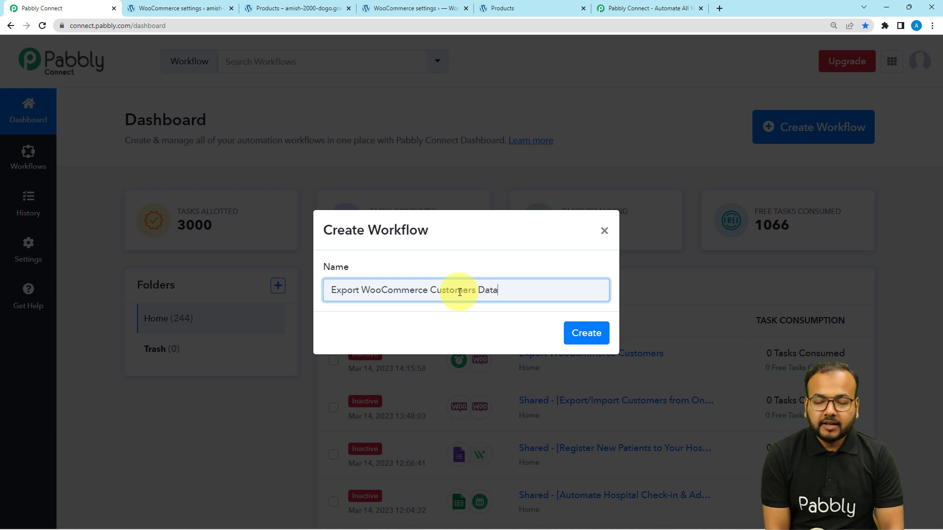
left_click(577, 332)
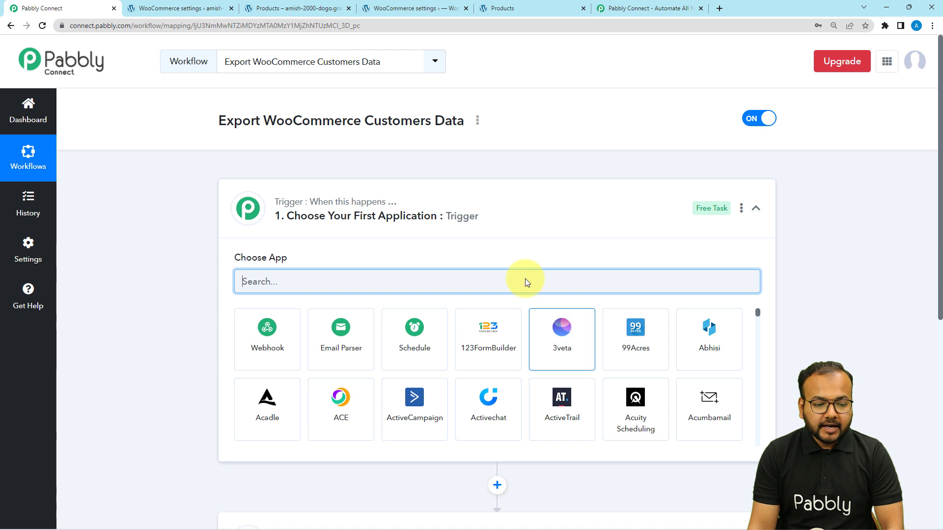
- Choose Schedule by Pabbly as the workflow's trigger app and set it to run once
left_click(342, 196)
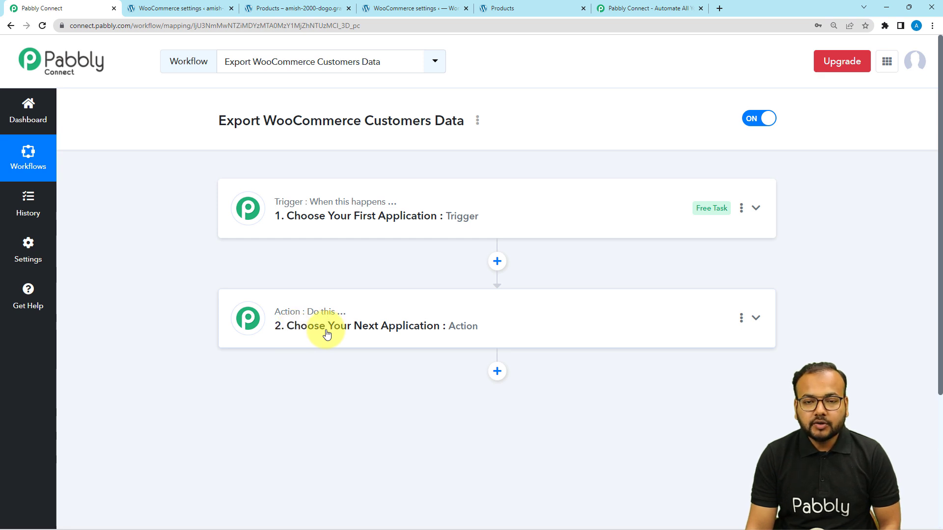
left_click(322, 202)
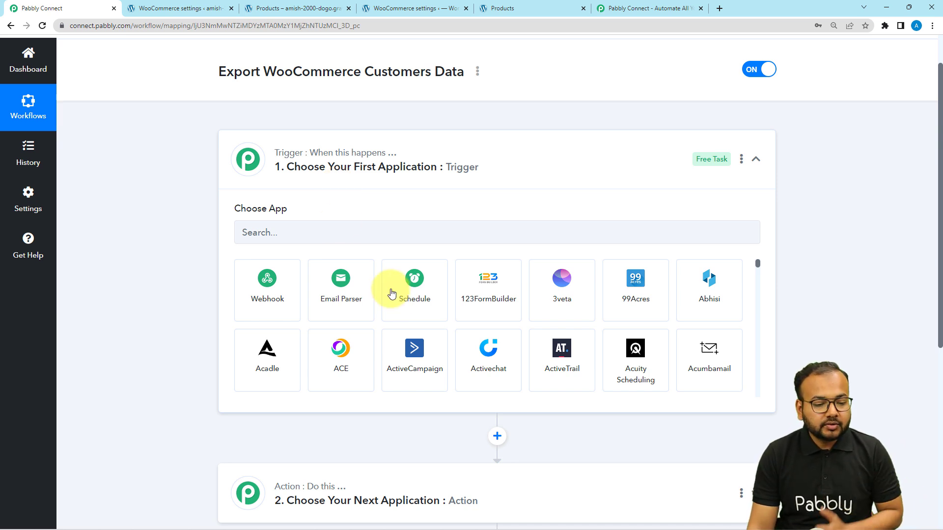
left_click(417, 291)
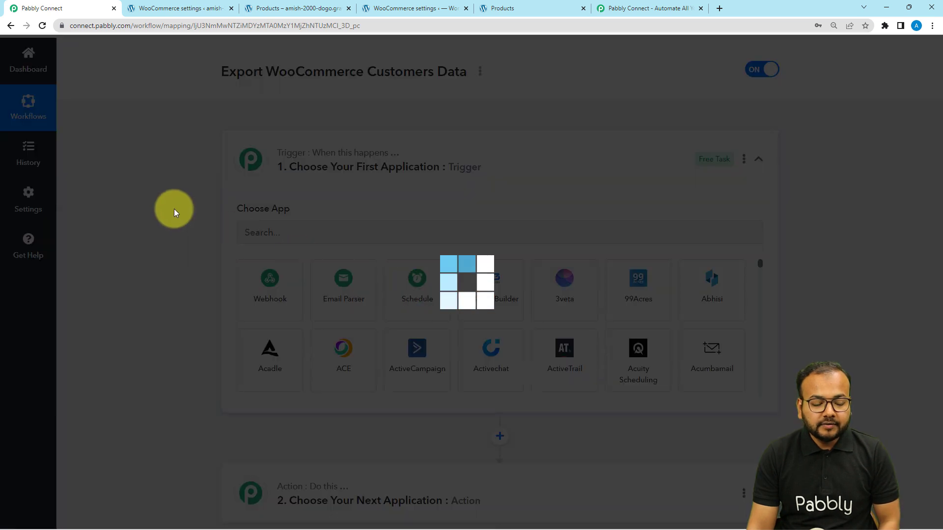
scroll(171, 209, "down", 2)
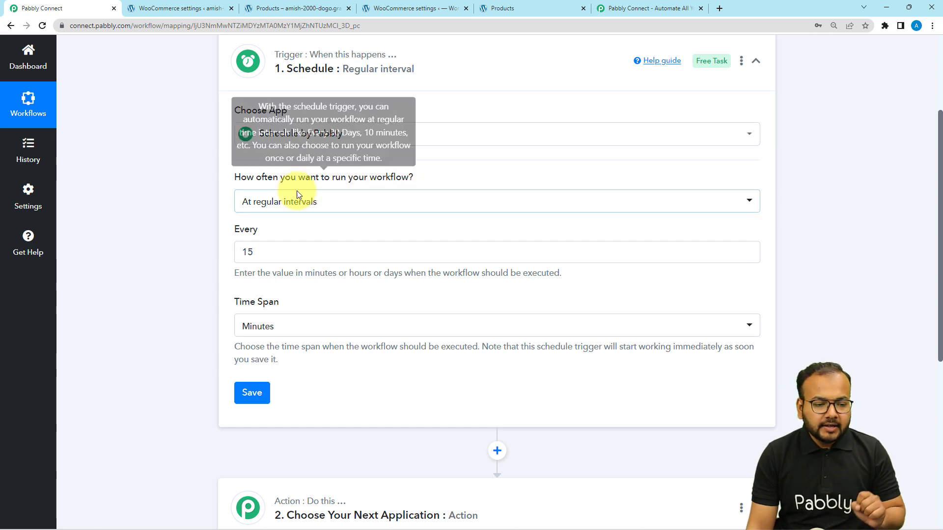
left_click(324, 207)
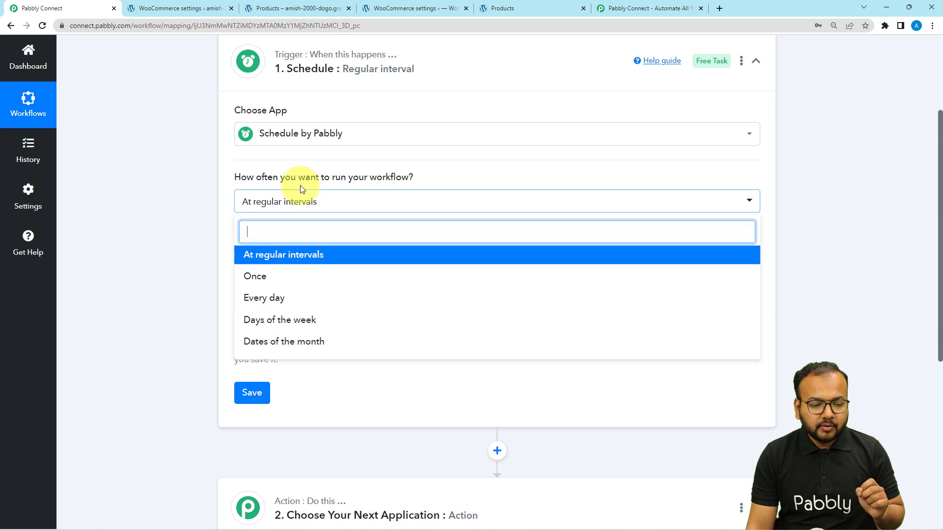
left_click(259, 275)
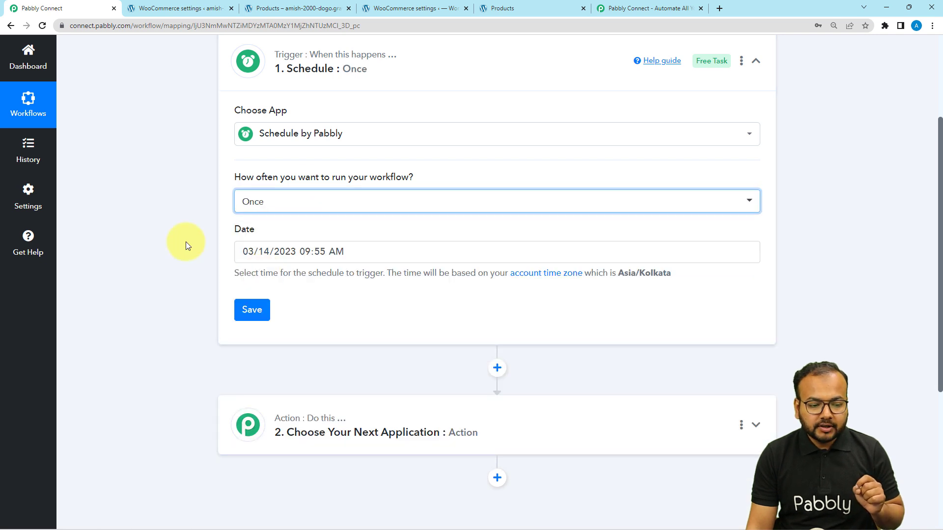
- Schedule the trigger for 03/20/2023 12:00 PM and save it
left_click(262, 255)
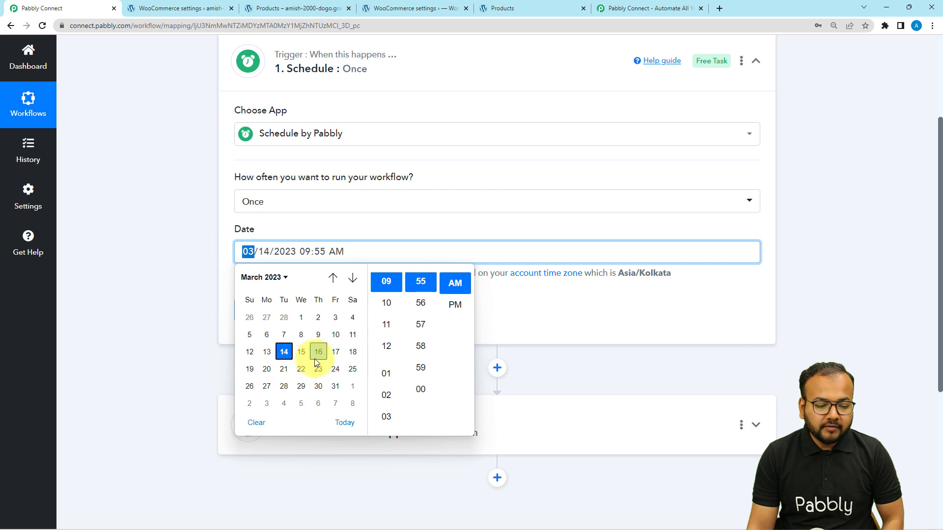
left_click(267, 370)
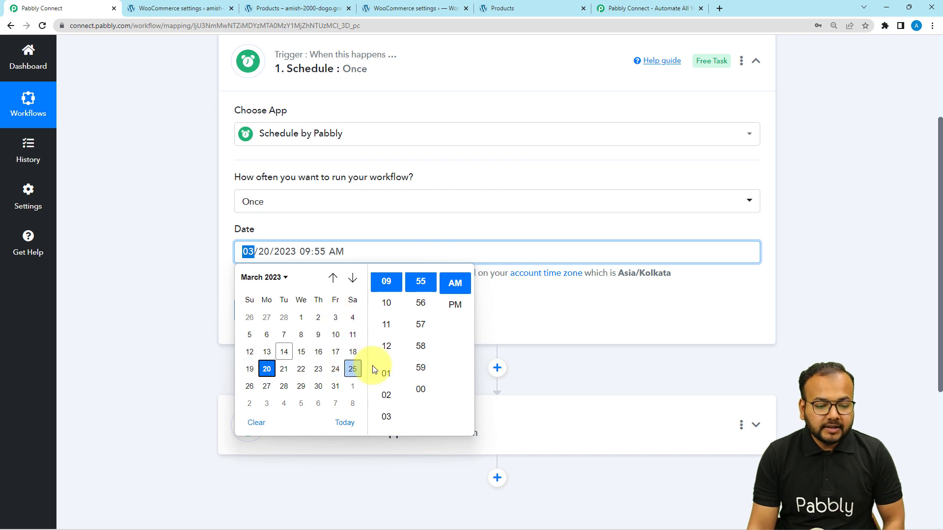
left_click(387, 351)
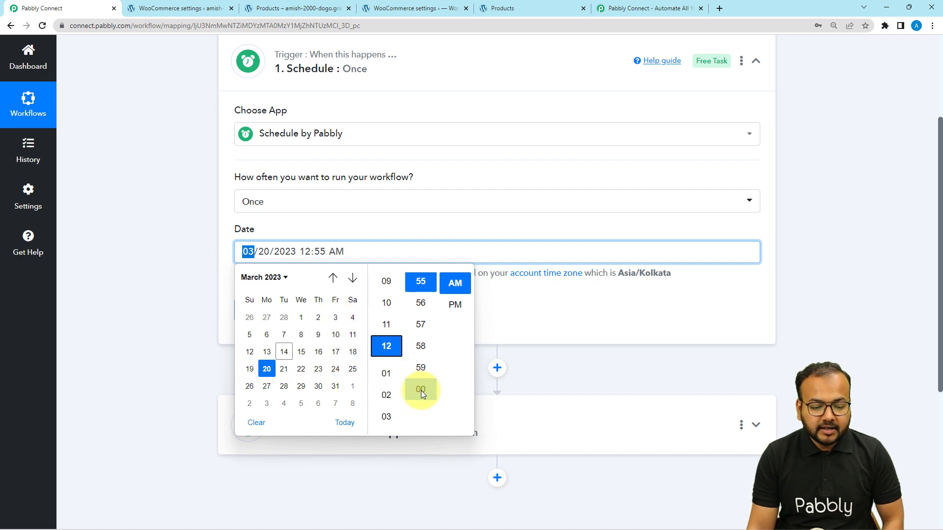
left_click(420, 390)
left_click(455, 305)
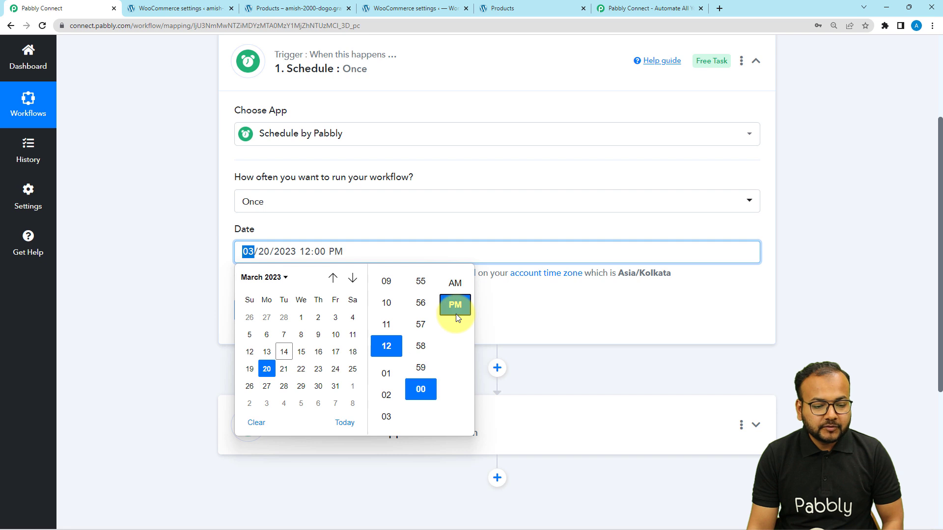
left_click(501, 315)
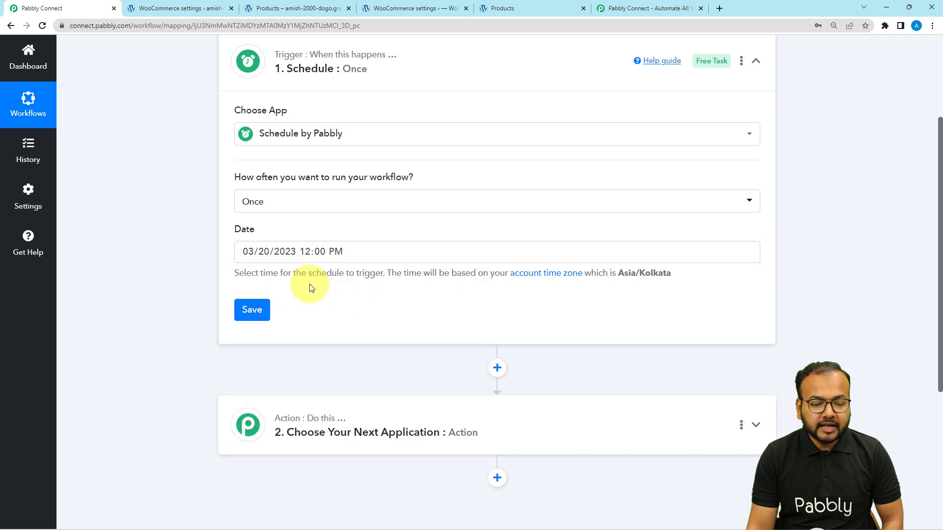
left_click(252, 309)
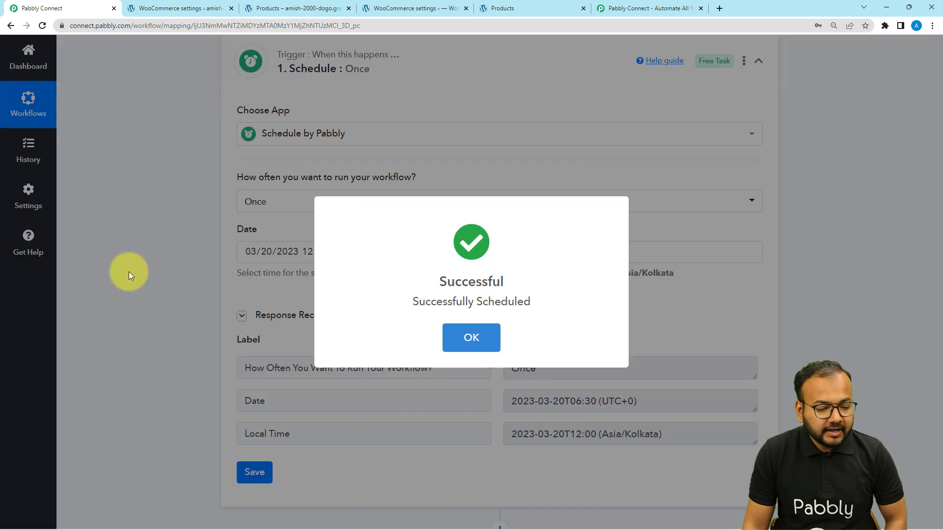
left_click(129, 272)
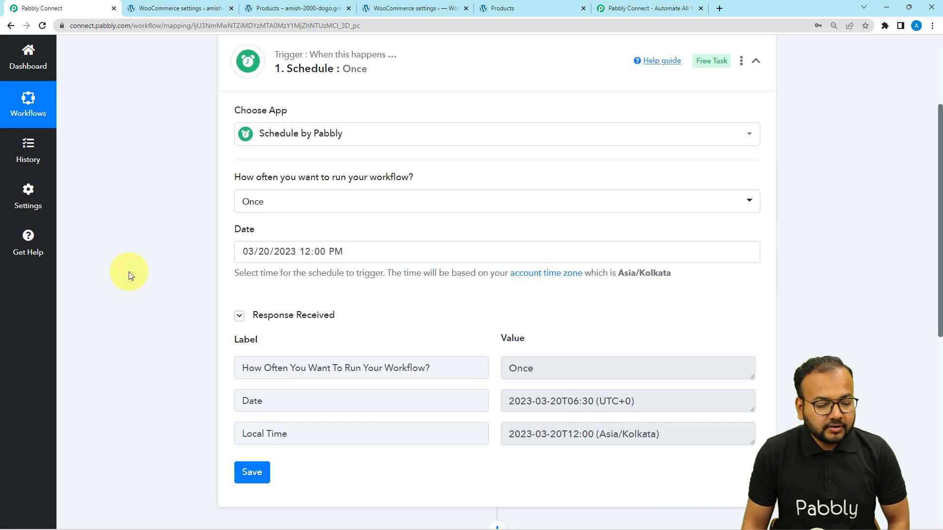
- Search for "woo" in the second step's app list and choose WooCommerce as the action app
scroll(131, 275, "down", 2)
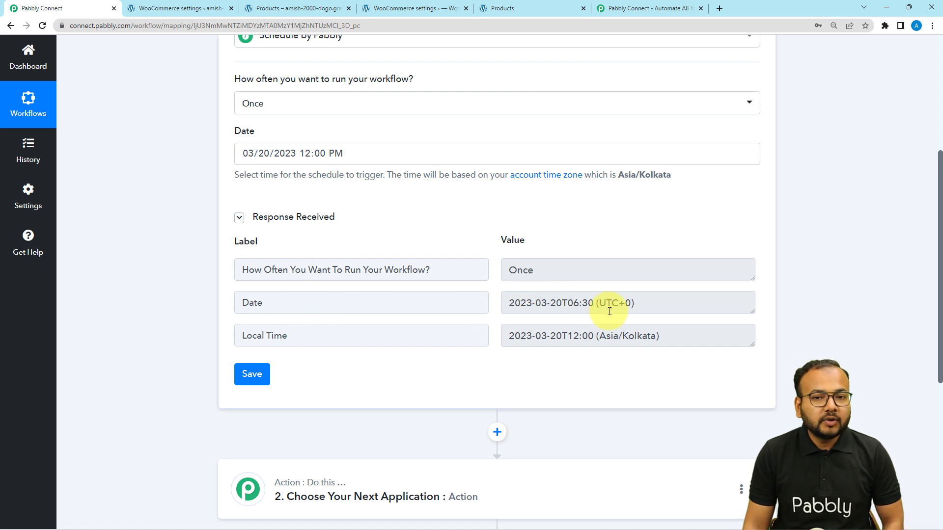
scroll(185, 260, "down", 5)
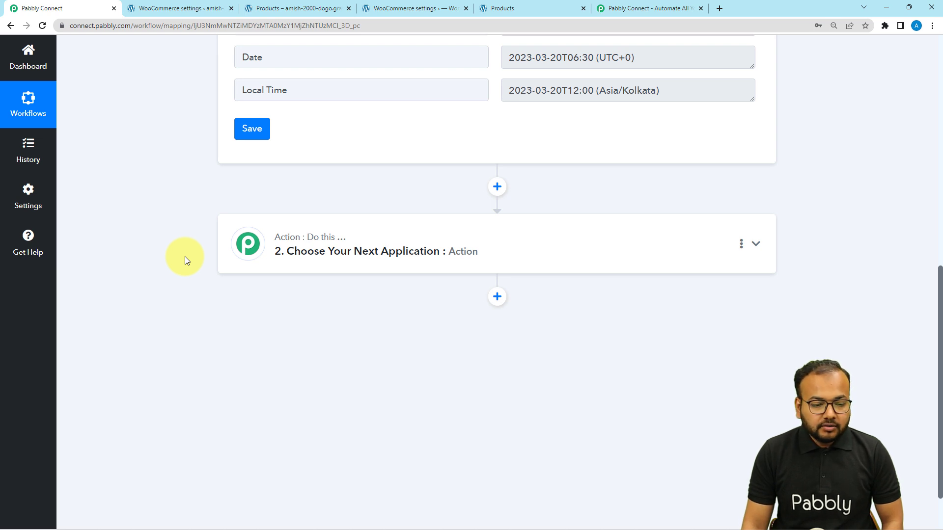
scroll(185, 257, "down", 1)
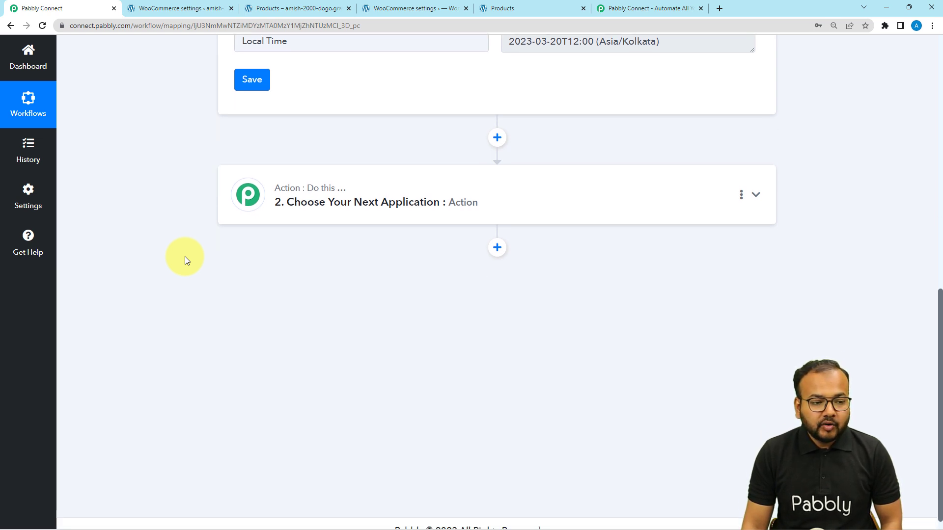
scroll(184, 256, "down", 1)
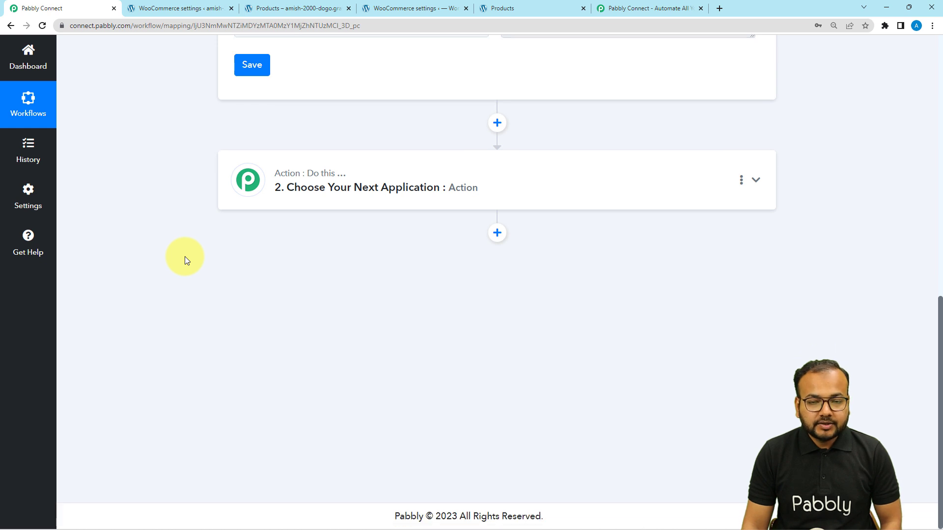
left_click(357, 196)
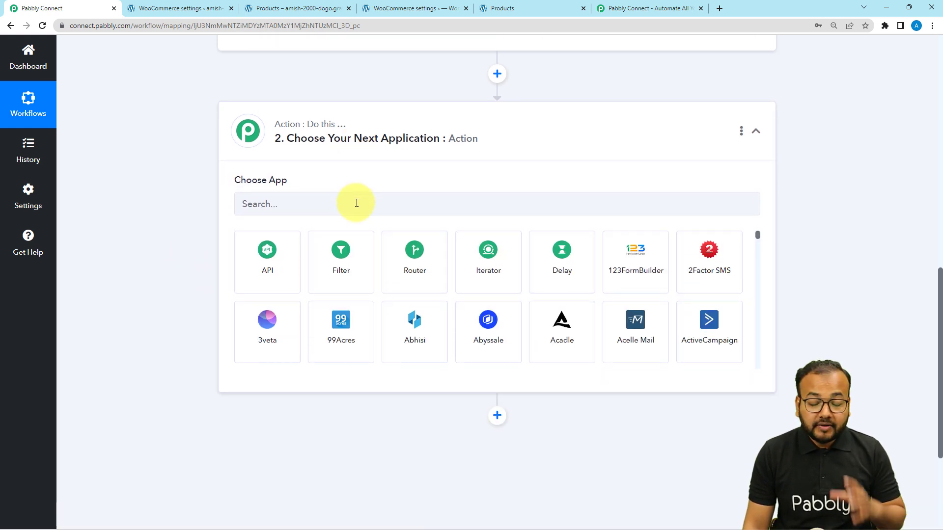
left_click(357, 204)
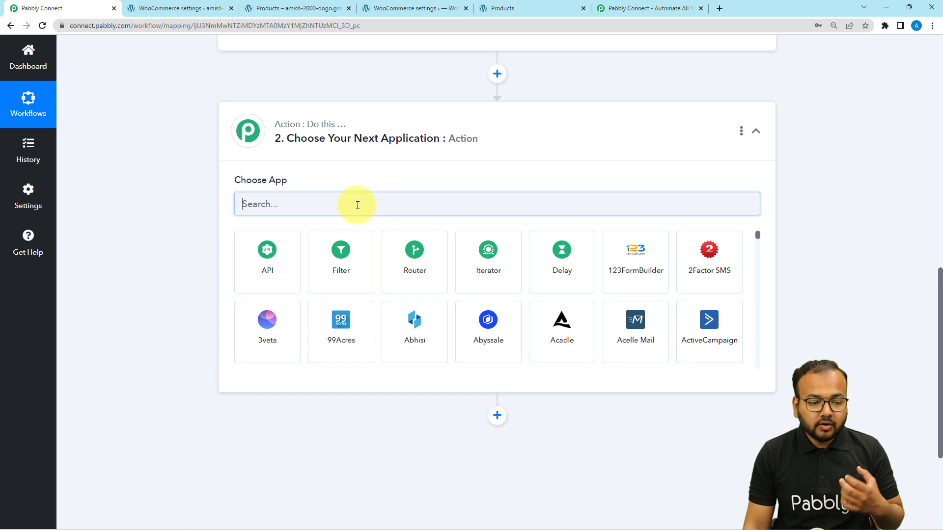
type("woo")
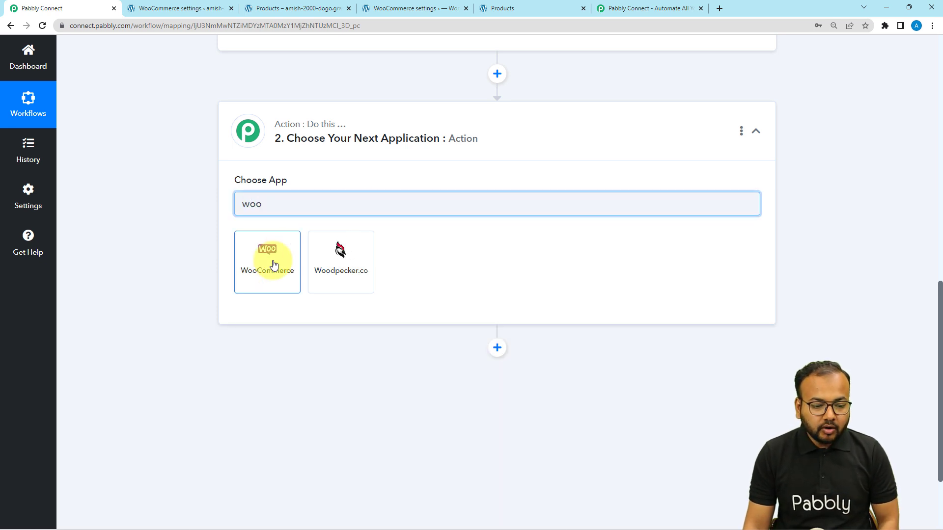
left_click(267, 260)
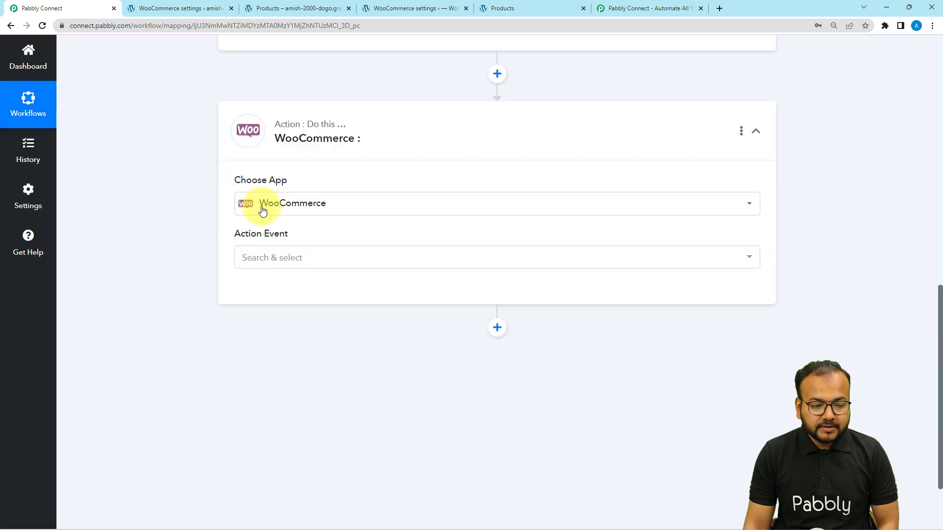
- Set the WooCommerce action event to Get All Customer
scroll(267, 209, "down", 2)
left_click(277, 166)
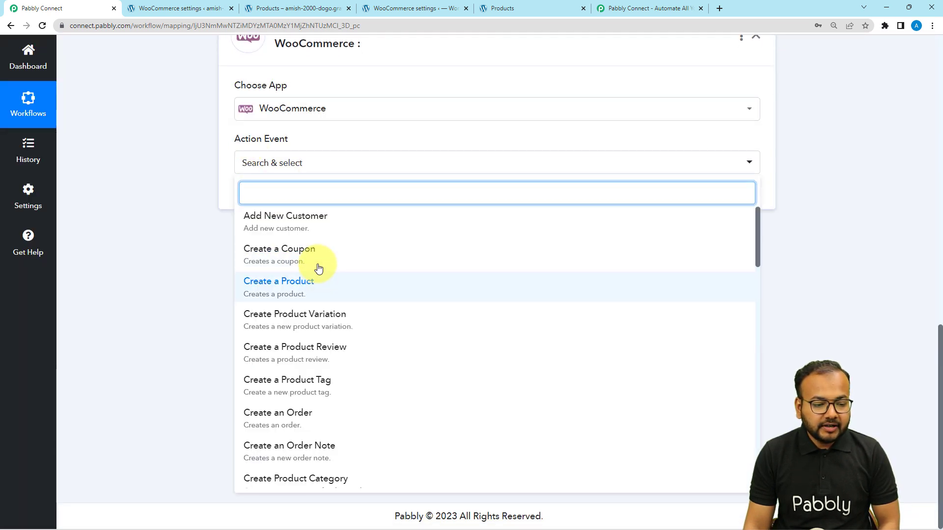
type("get")
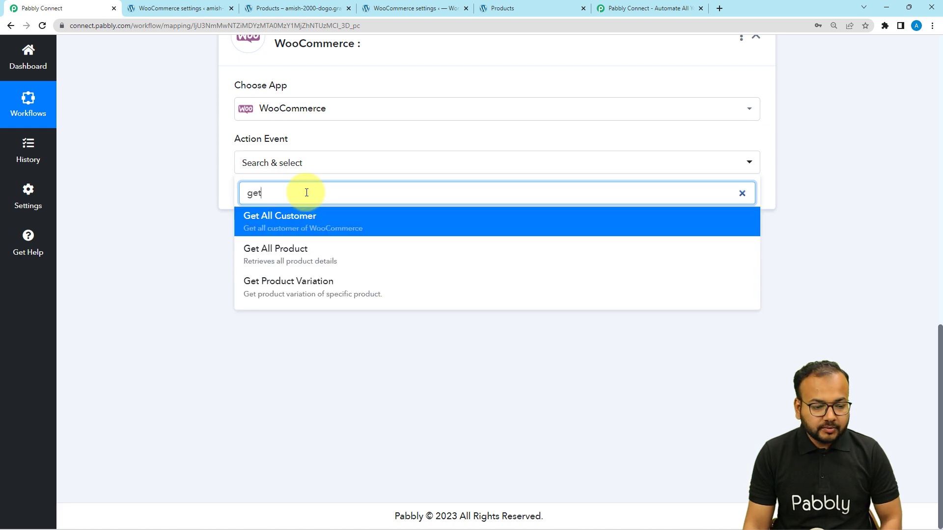
left_click(290, 228)
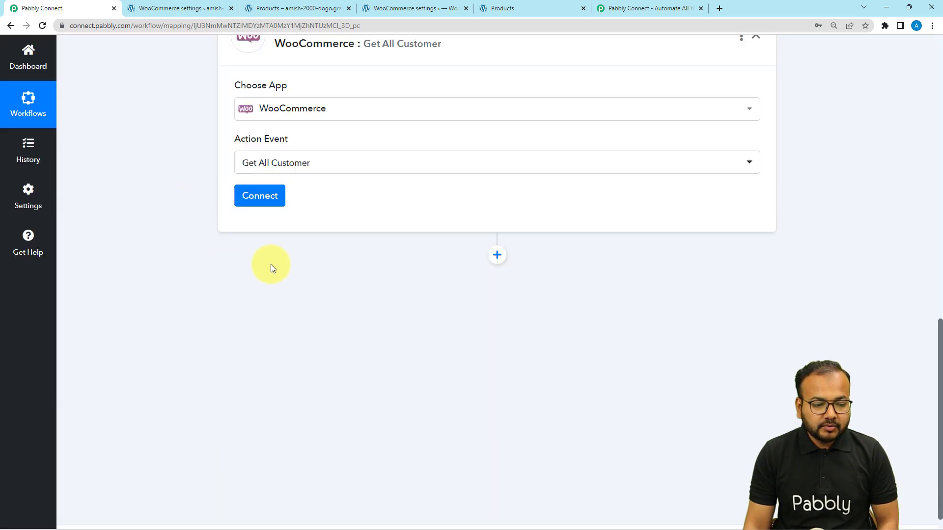
- Start connecting the WooCommerce action with the Add New Connection option and bring up its credential fields
left_click(261, 195)
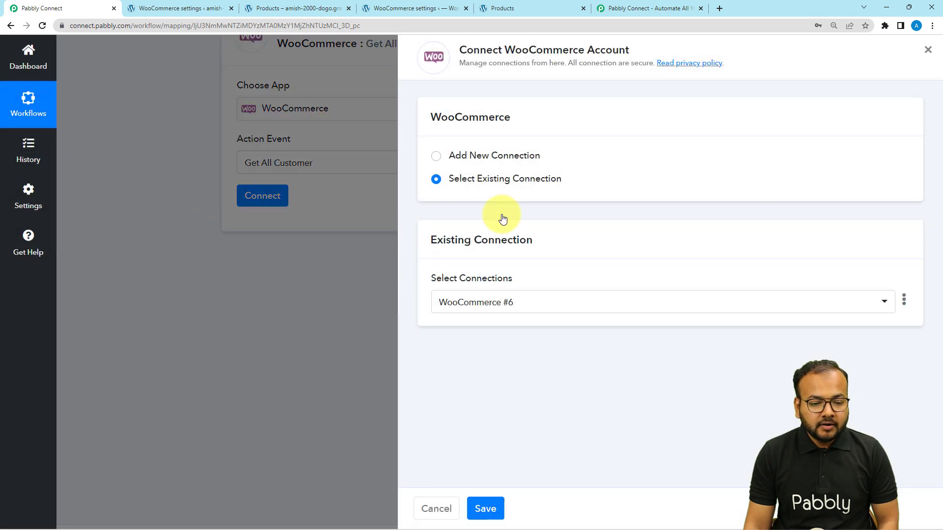
left_click(436, 156)
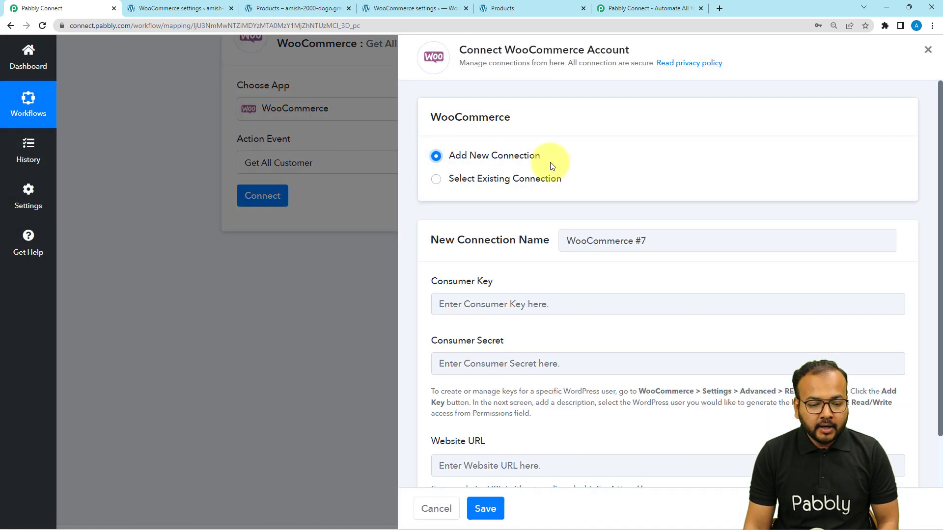
scroll(498, 259, "down", 1)
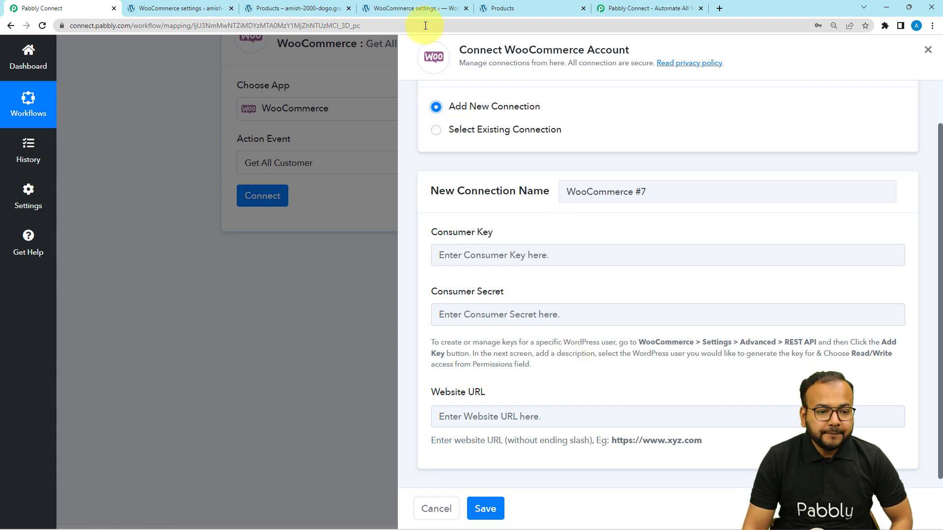
- Switch to the store's WordPress admin and bring up the REST API keys list in WooCommerce's advanced settings
left_click(417, 8)
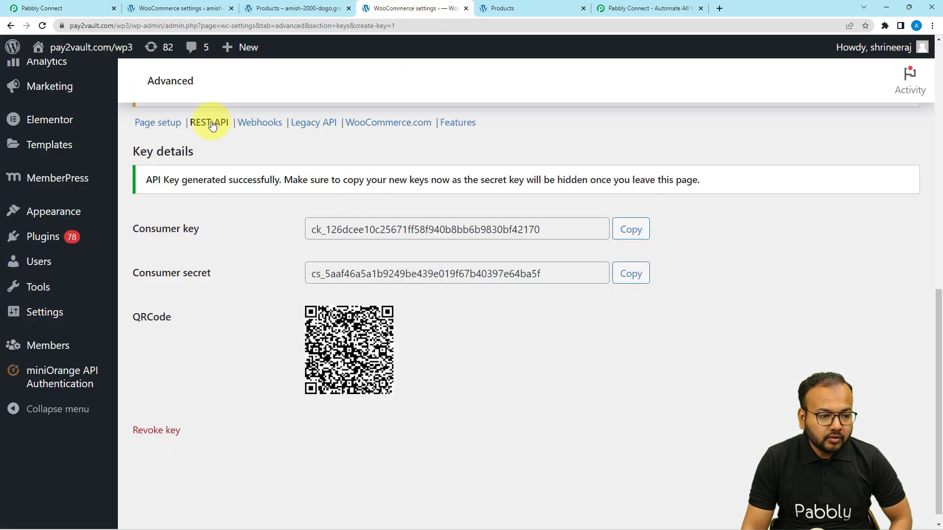
scroll(61, 183, "up", 10)
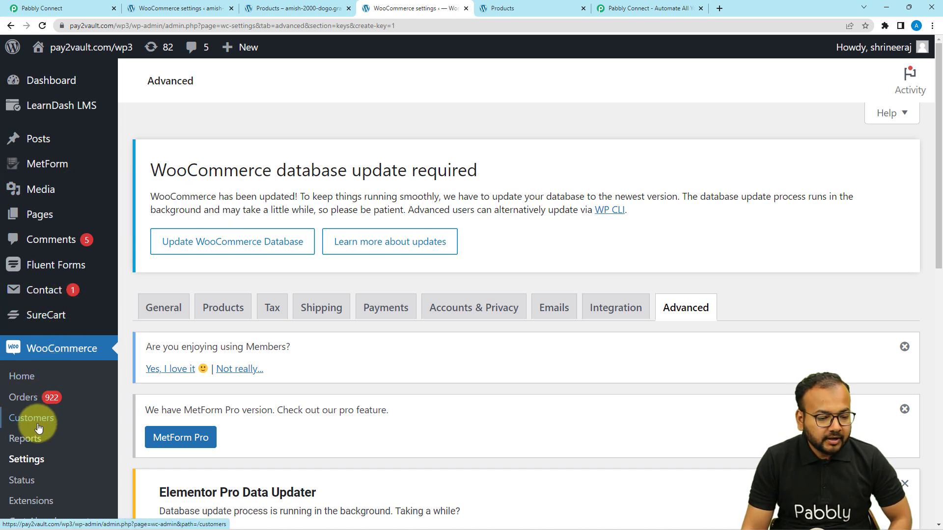
left_click(34, 458)
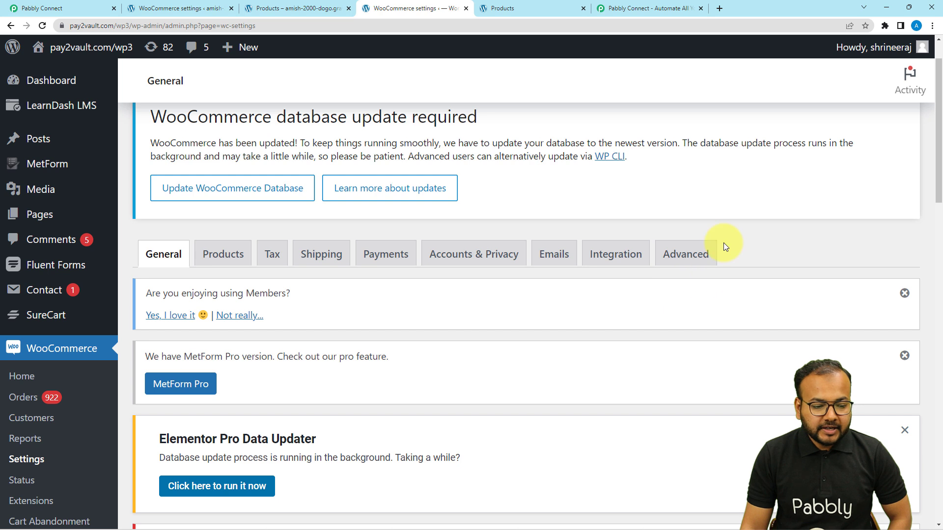
left_click(699, 260)
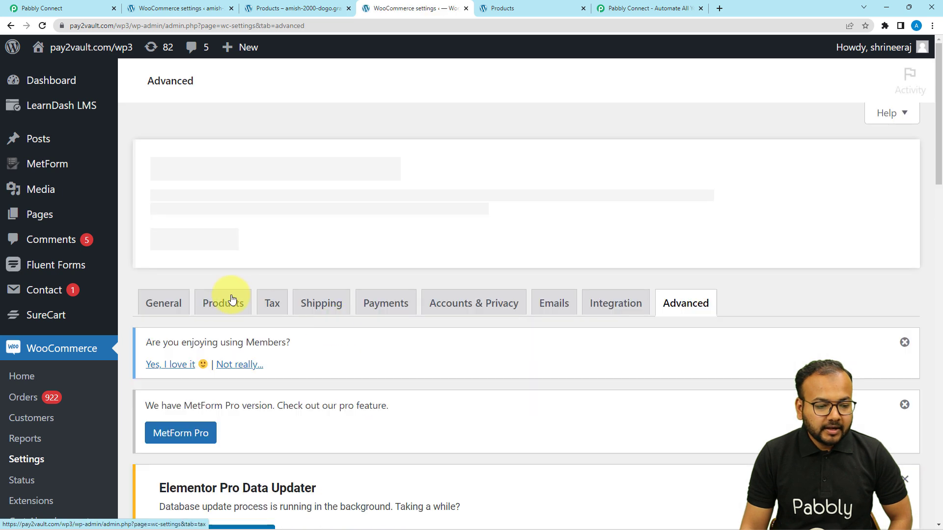
scroll(229, 295, "down", 7)
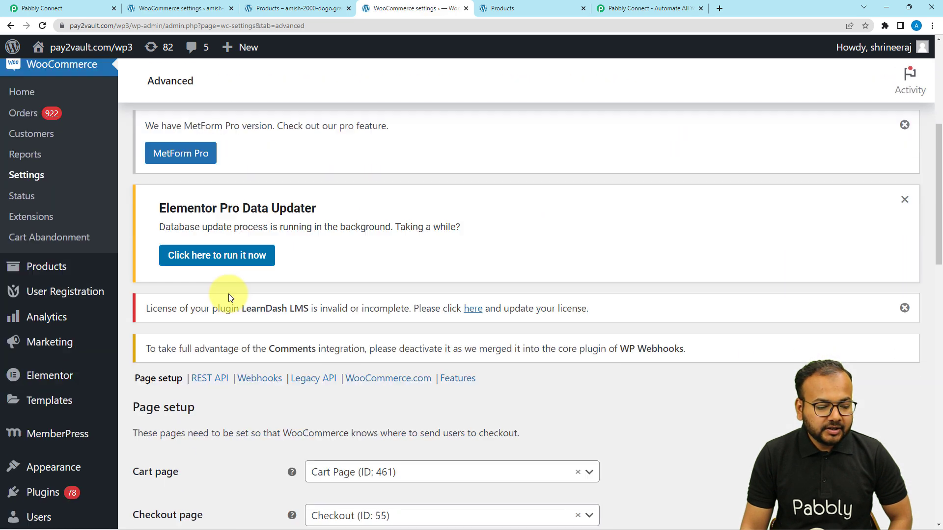
scroll(228, 294, "down", 2)
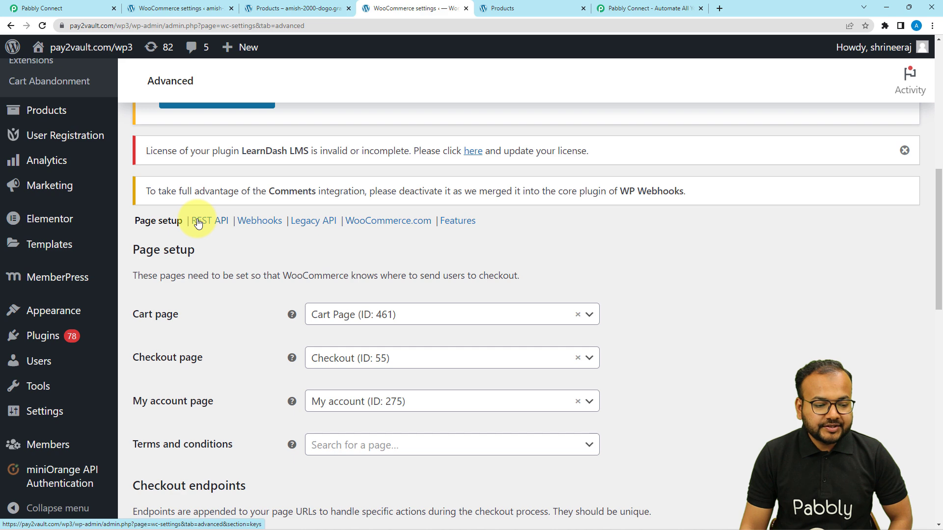
left_click(218, 223)
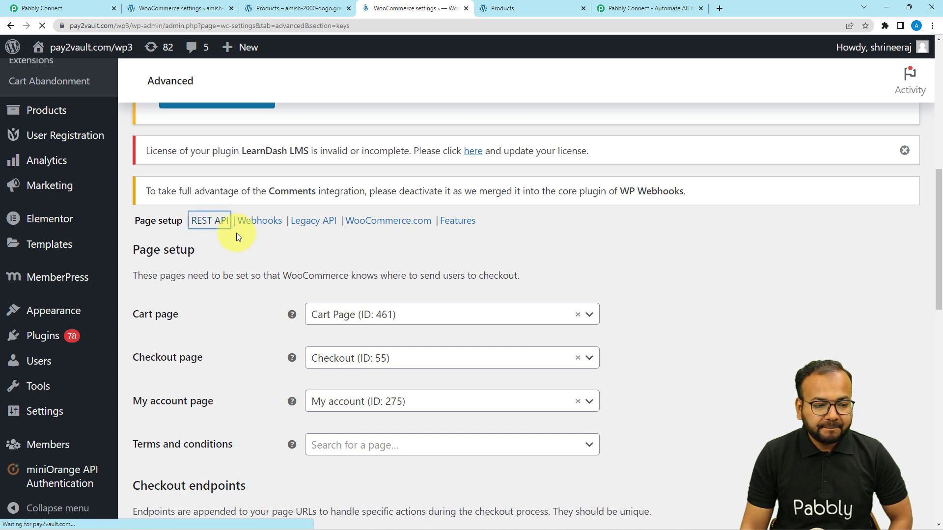
scroll(236, 232, "down", 6)
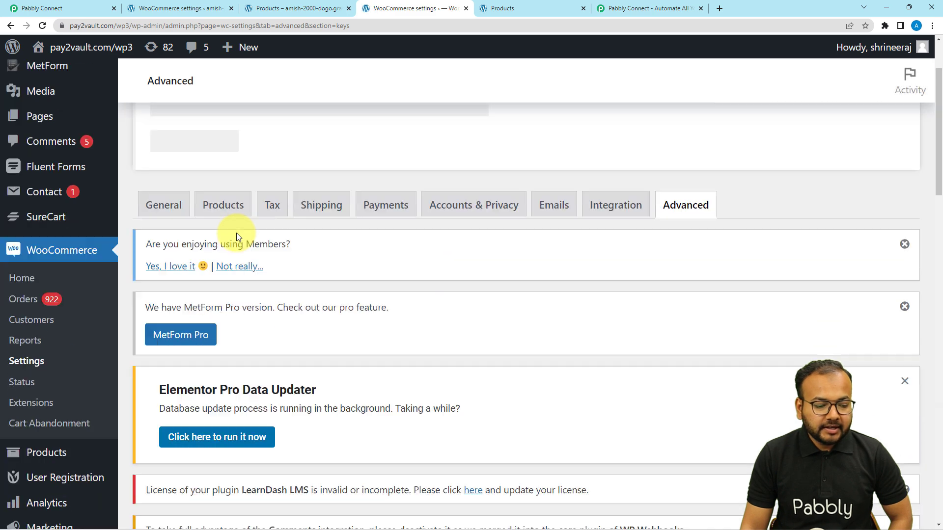
scroll(236, 233, "down", 2)
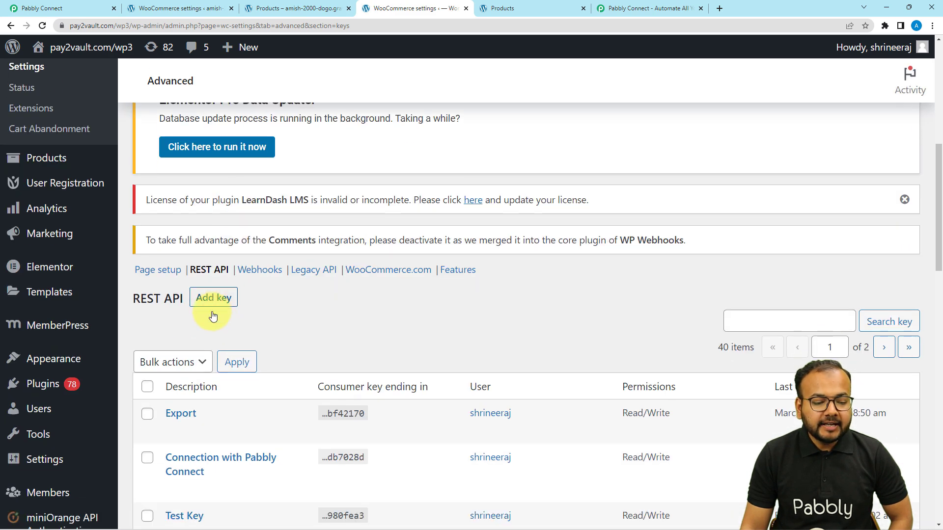
- Add a REST API key with the description "Contacts" and Read/Write permissions, and generate it
left_click(227, 294)
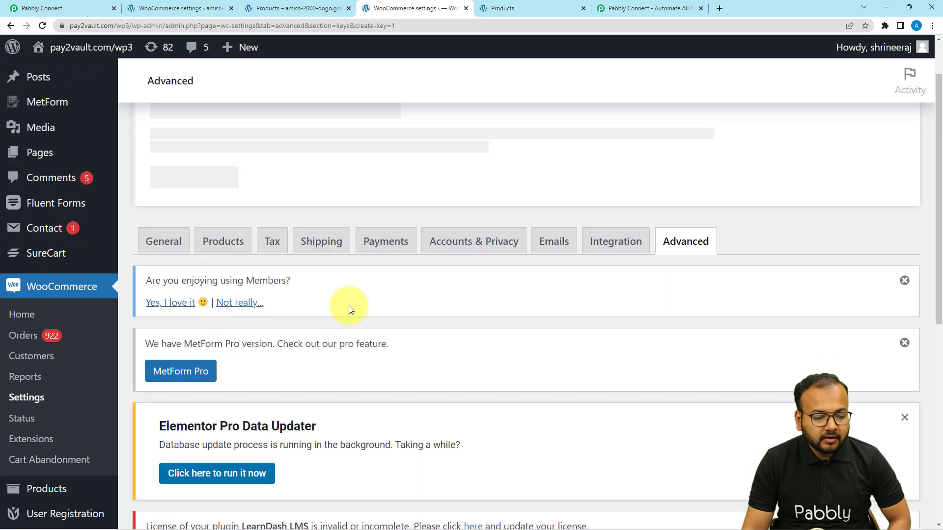
scroll(349, 306, "down", 5)
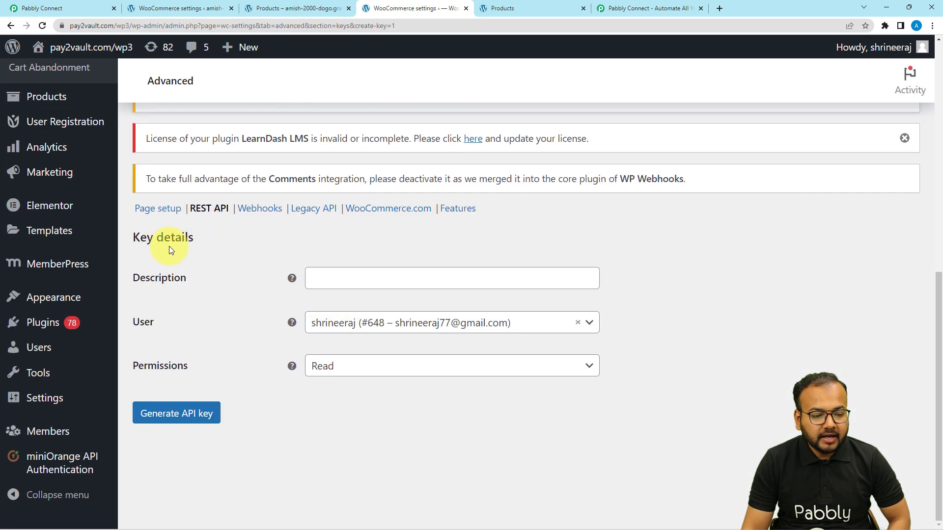
left_click(394, 279)
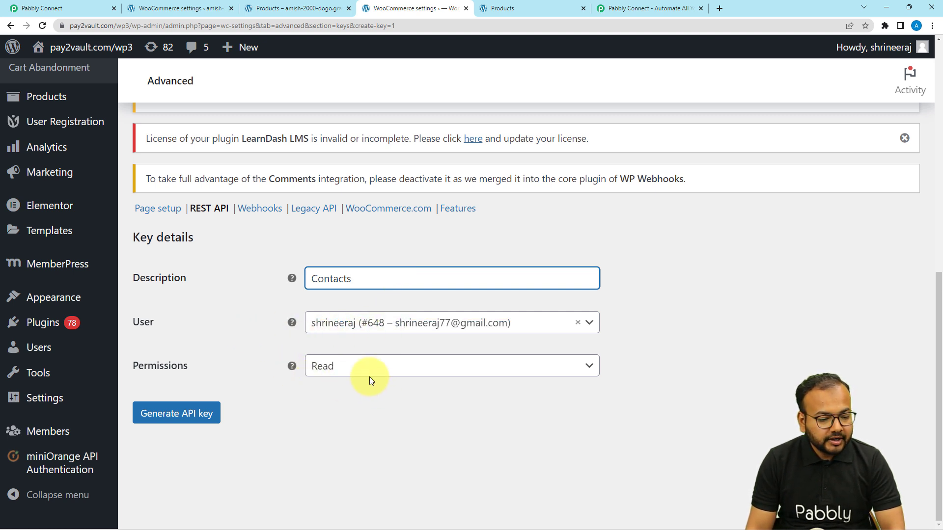
left_click(345, 371)
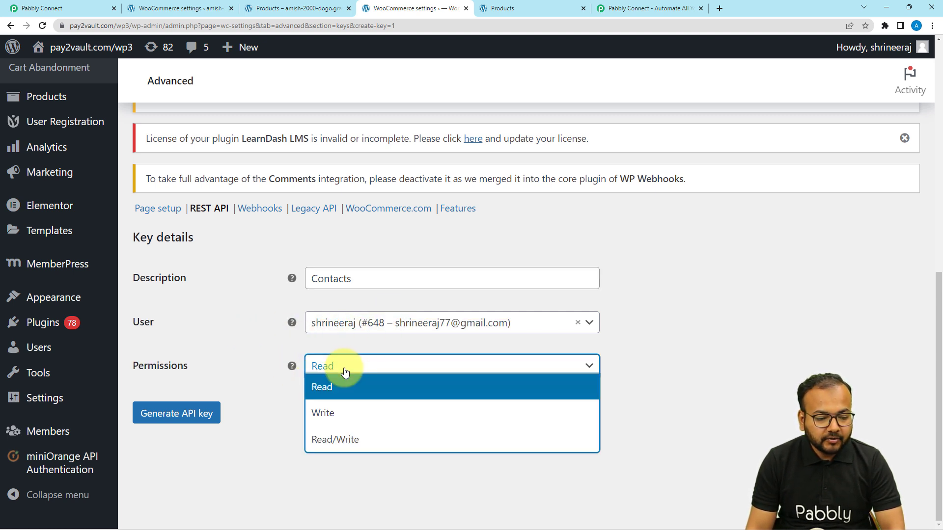
left_click(338, 446)
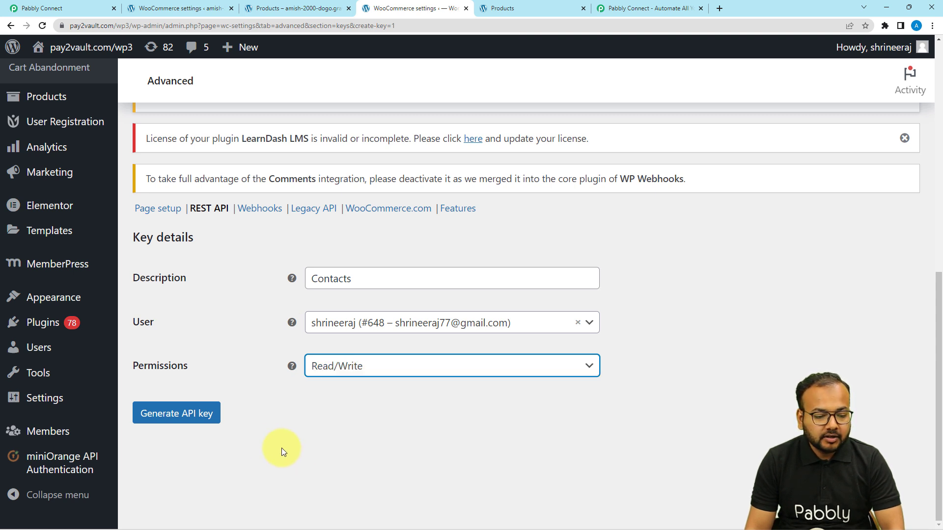
left_click(190, 414)
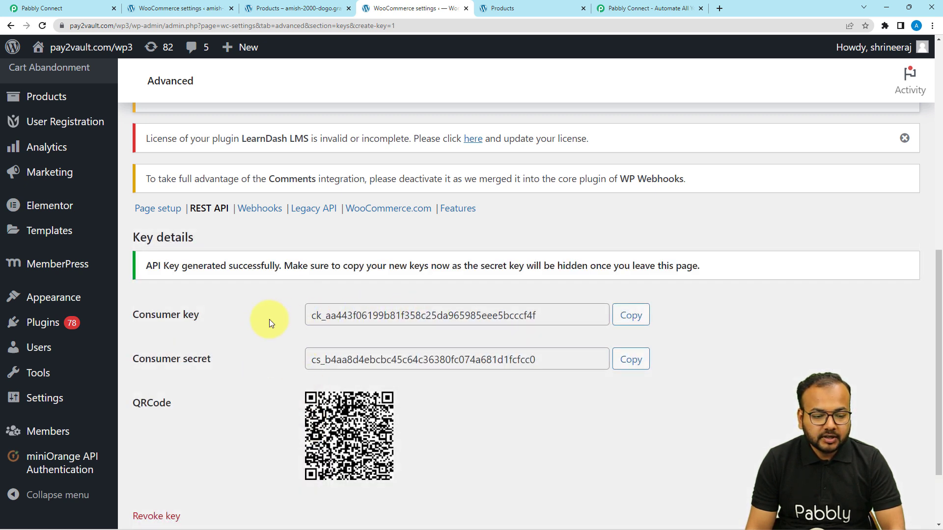
- Copy the generated consumer key and paste it into the Consumer Key field of the WooCommerce connection in Pabbly Connect
left_click(631, 316)
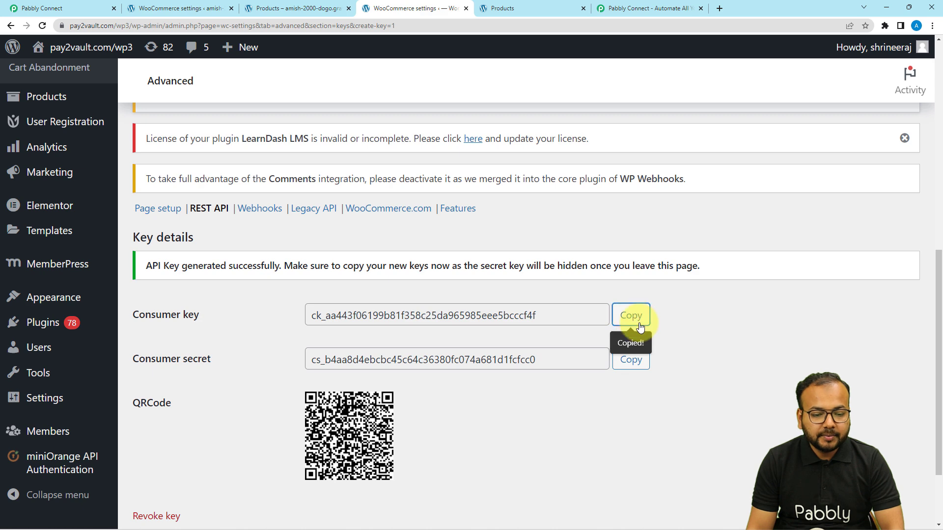
left_click(59, 8)
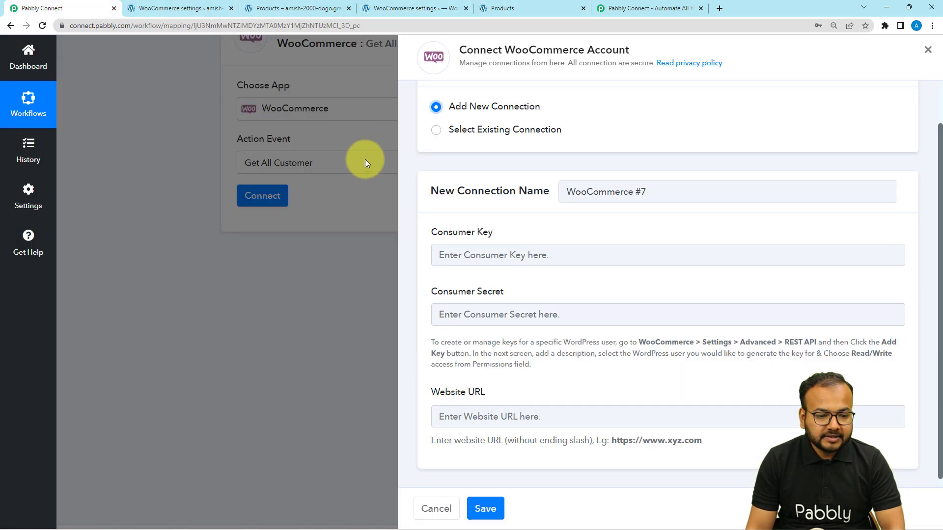
left_click(445, 253)
right_click(446, 255)
left_click(479, 318)
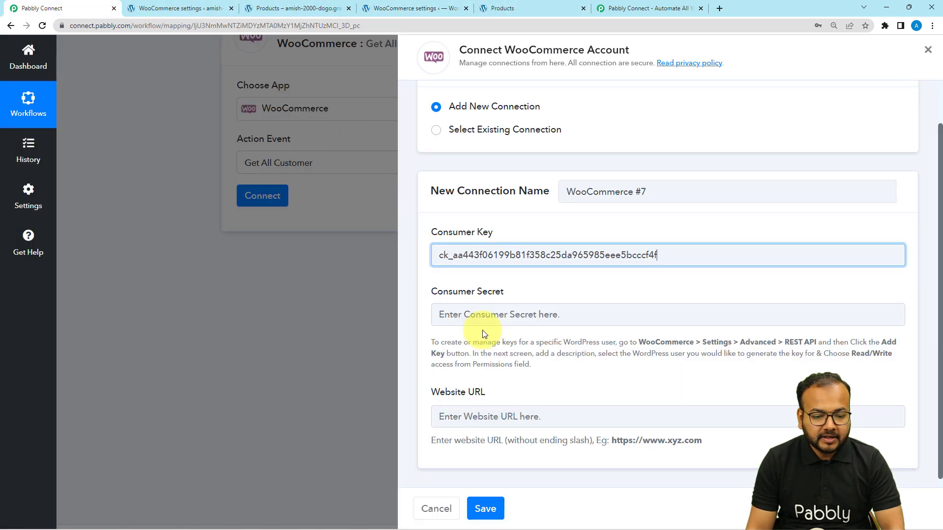
- Copy the generated consumer secret from WordPress and paste it into the connection's Consumer Secret field in Pabbly Connect
left_click(448, 6)
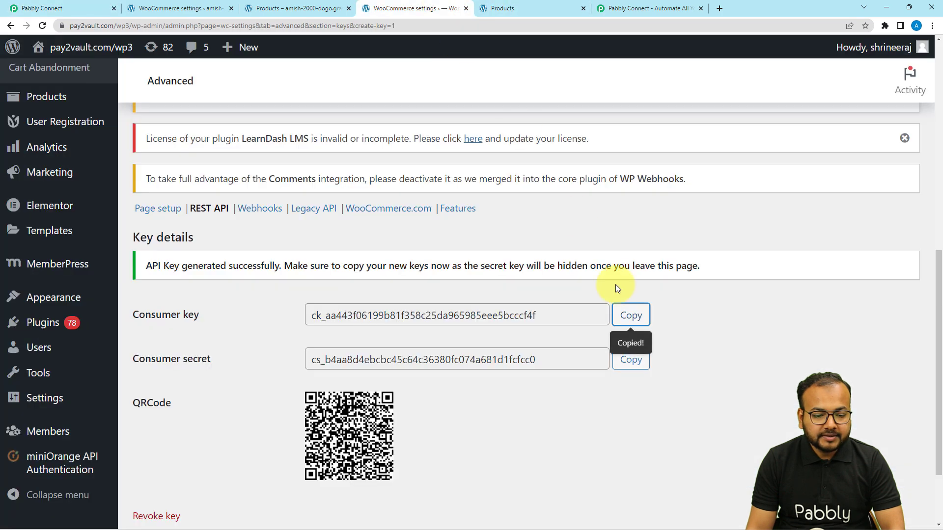
left_click(635, 368)
left_click(44, 8)
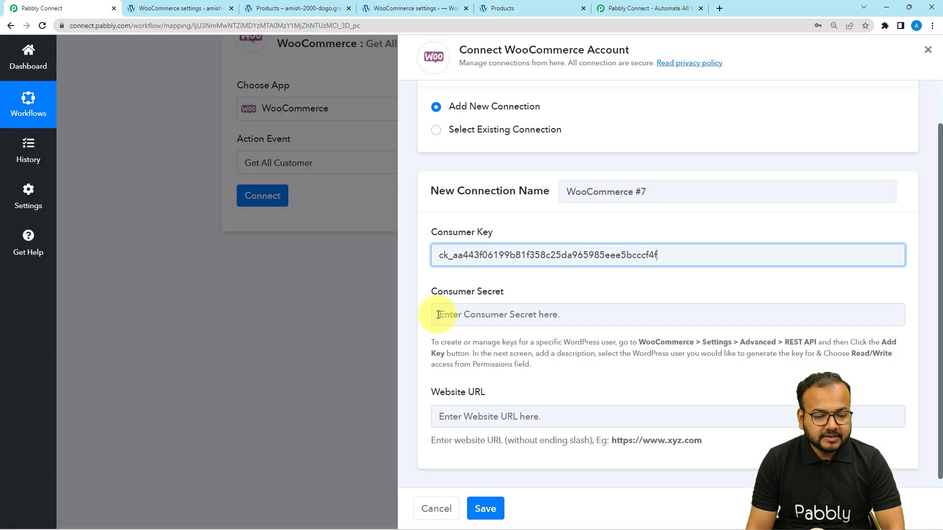
right_click(453, 319)
left_click(480, 418)
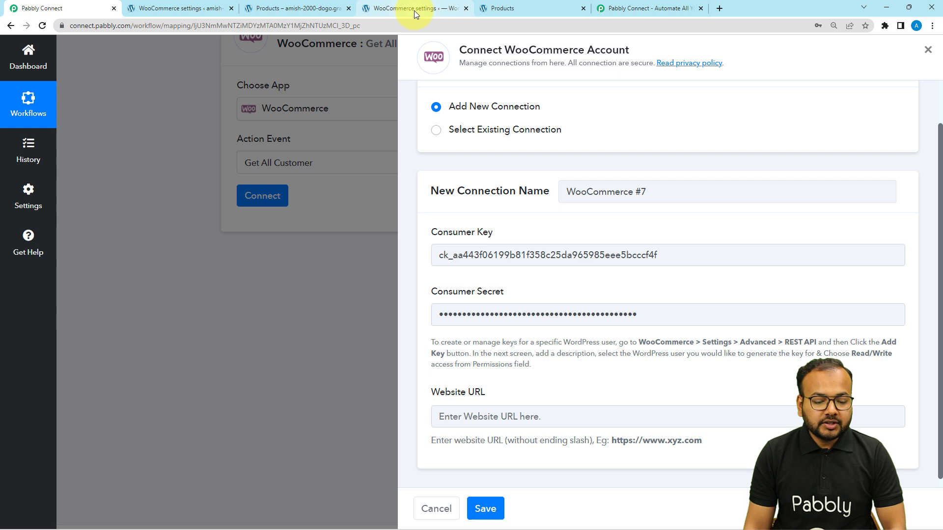
mouse_move(414, 10)
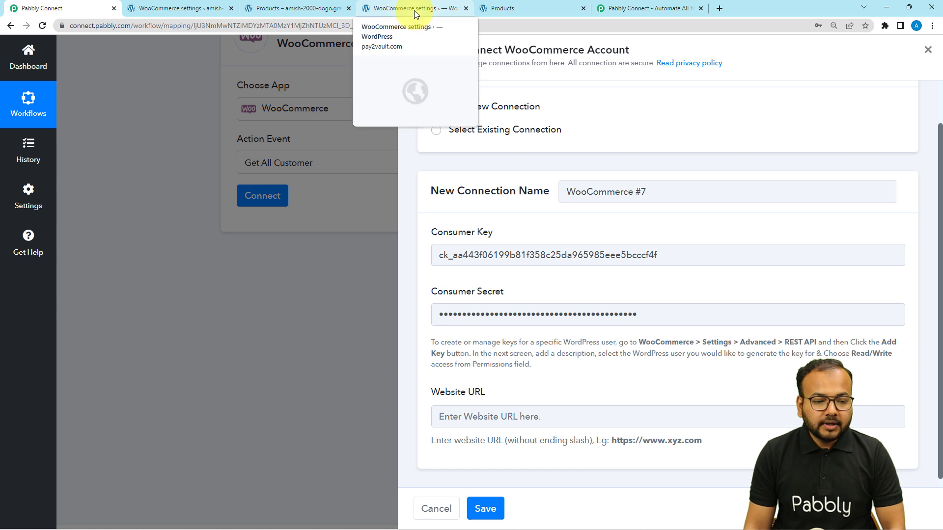
left_click(480, 10)
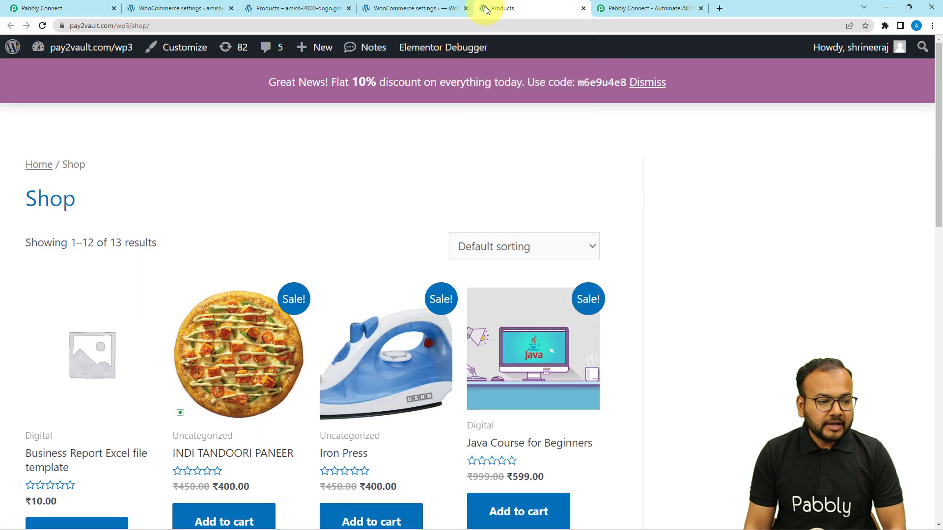
left_click(163, 29)
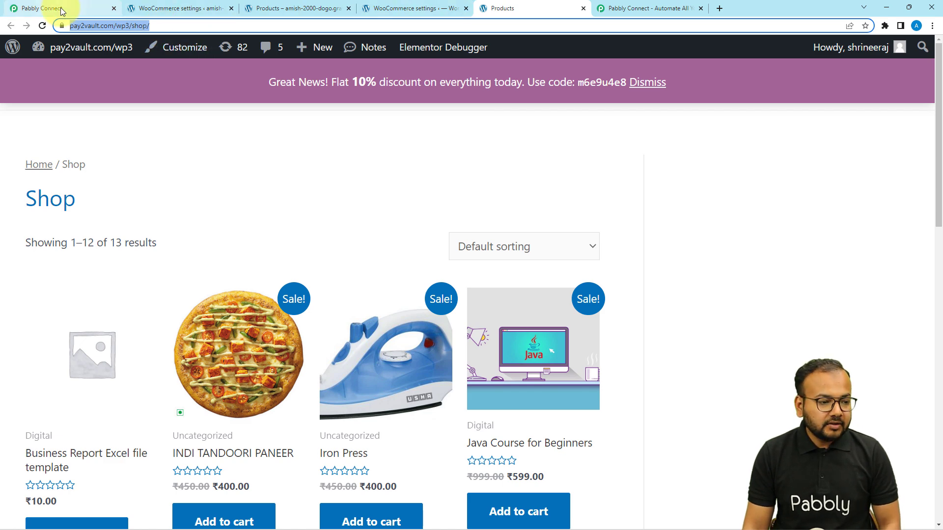
left_click(44, 8)
left_click(454, 416)
key("ctrl+v")
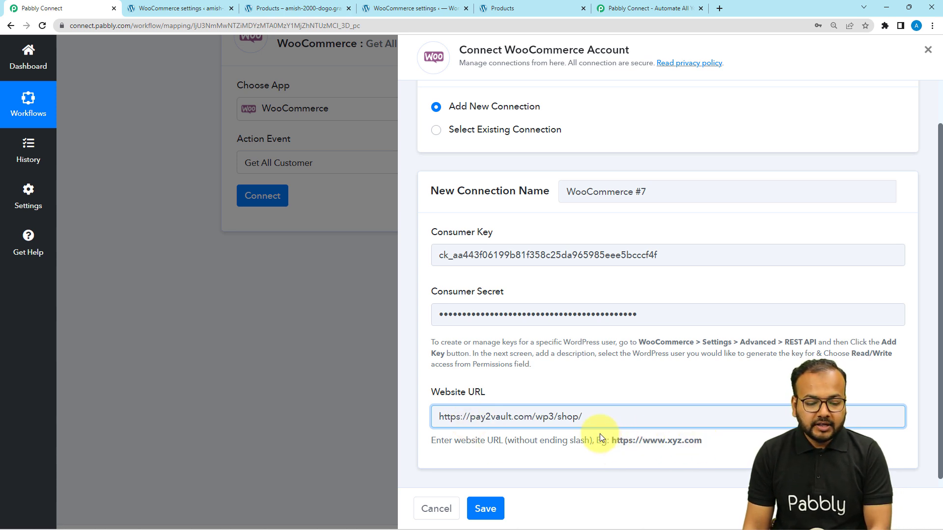
key("BackSpace")
key("BackSpace")
key("BackSpace")
key("BackSpace")
key("BackSpace")
key("BackSpace")
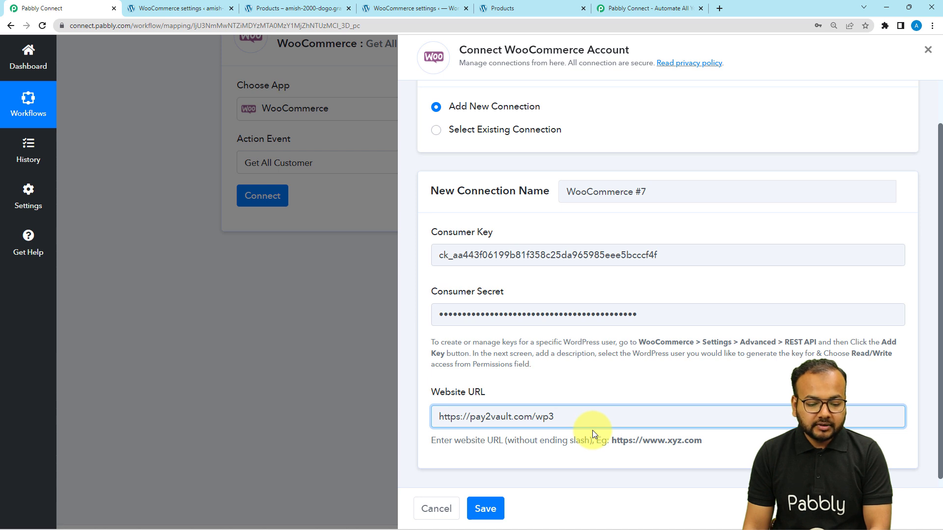
left_click(512, 448)
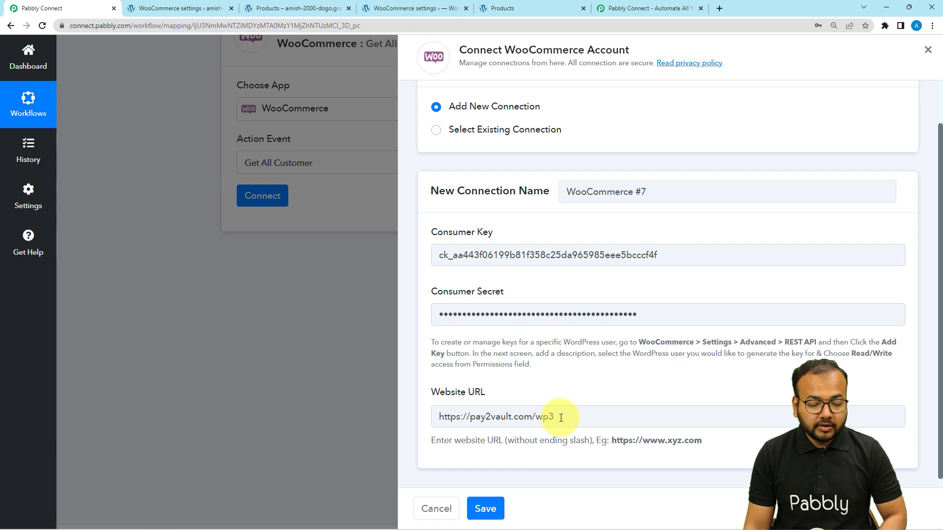
left_click(485, 508)
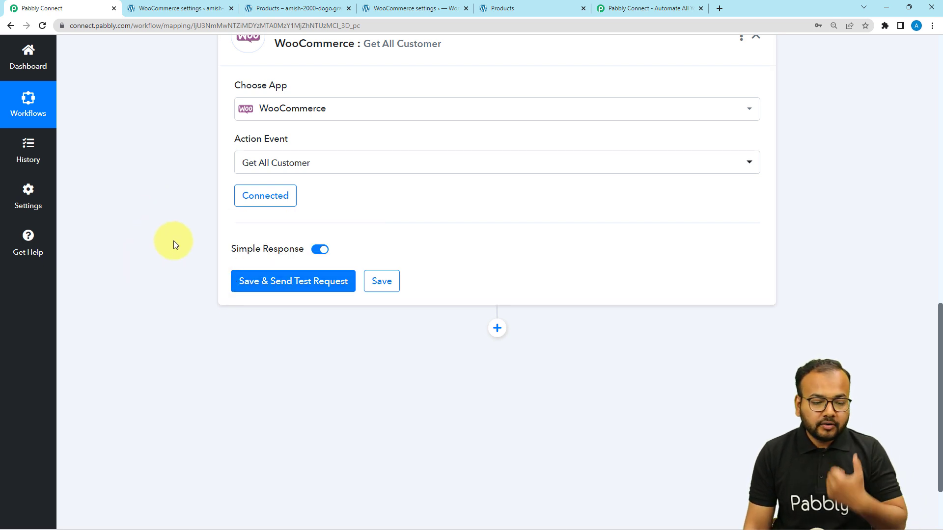
- Turn off Simple Response for the Get All Customer action, then save it and send a test request
left_click(318, 251)
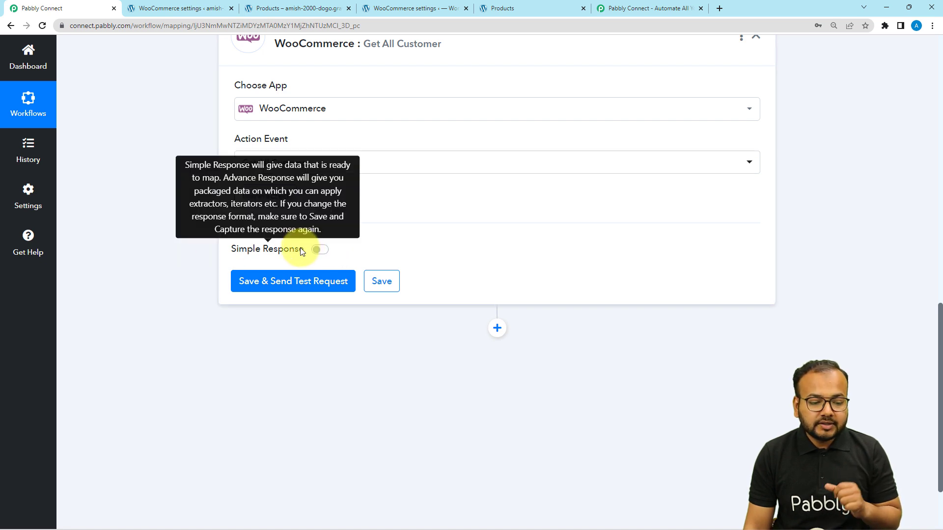
left_click(275, 281)
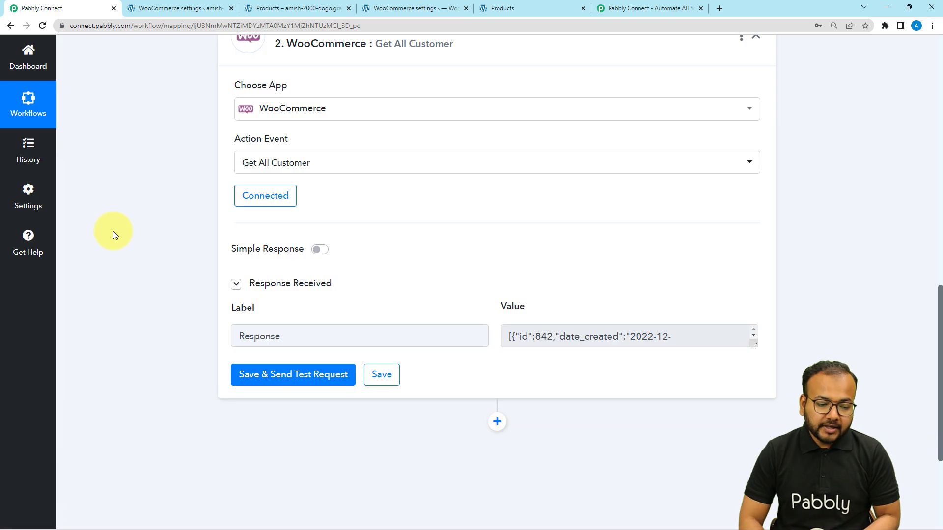
- Enlarge the response value box and look through the customer records returned by WooCommerce
scroll(118, 233, "down", 4)
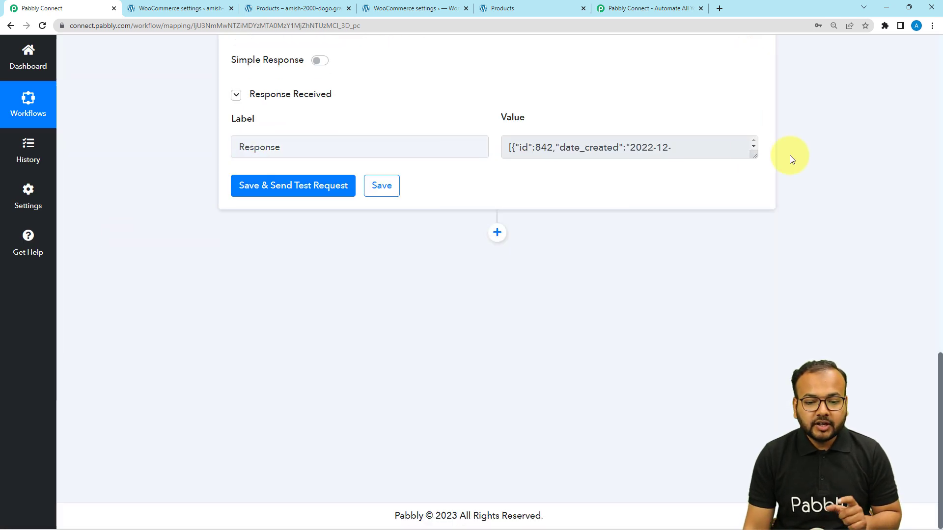
left_click_drag(754, 155, 761, 314)
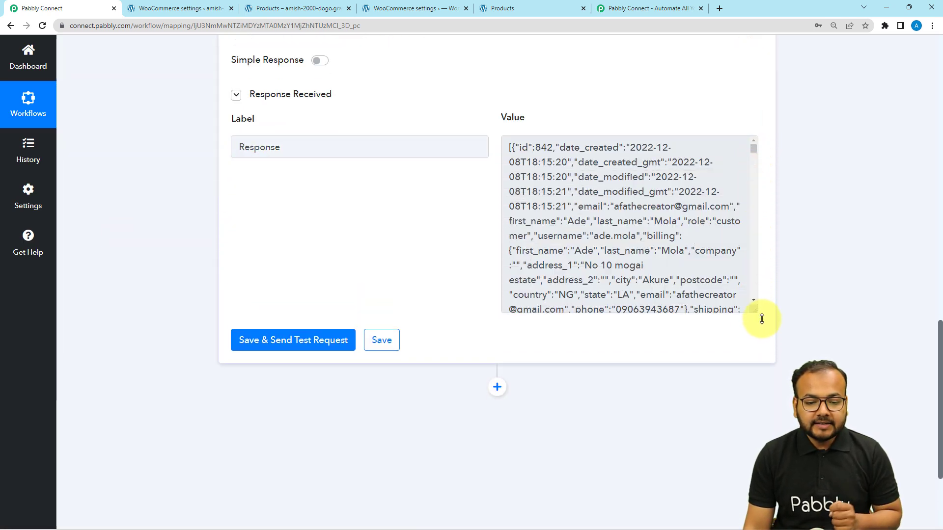
scroll(587, 238, "down", 2)
scroll(592, 241, "down", 8)
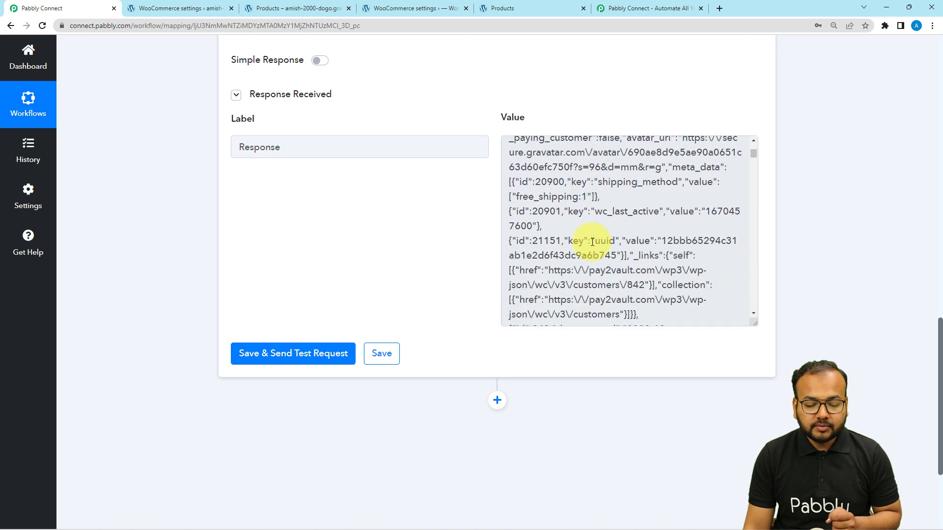
scroll(592, 241, "down", 1)
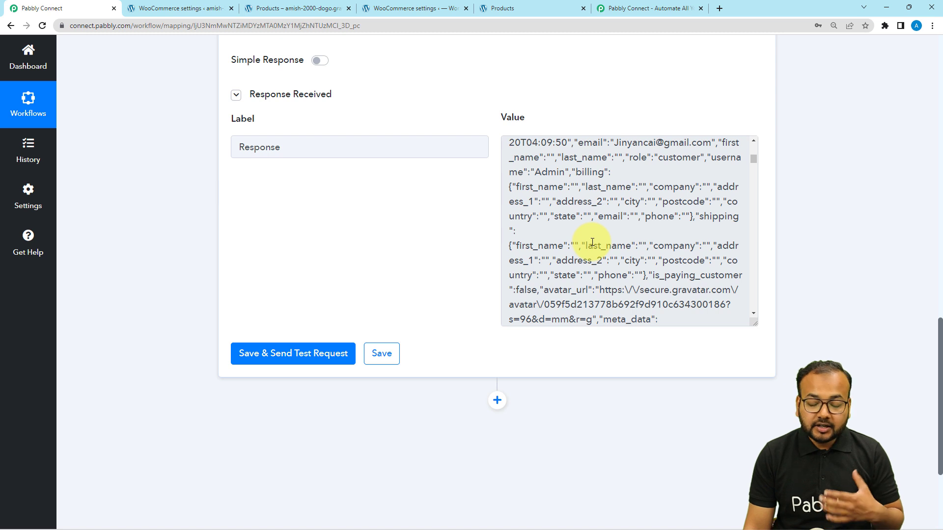
scroll(586, 204, "up", 1)
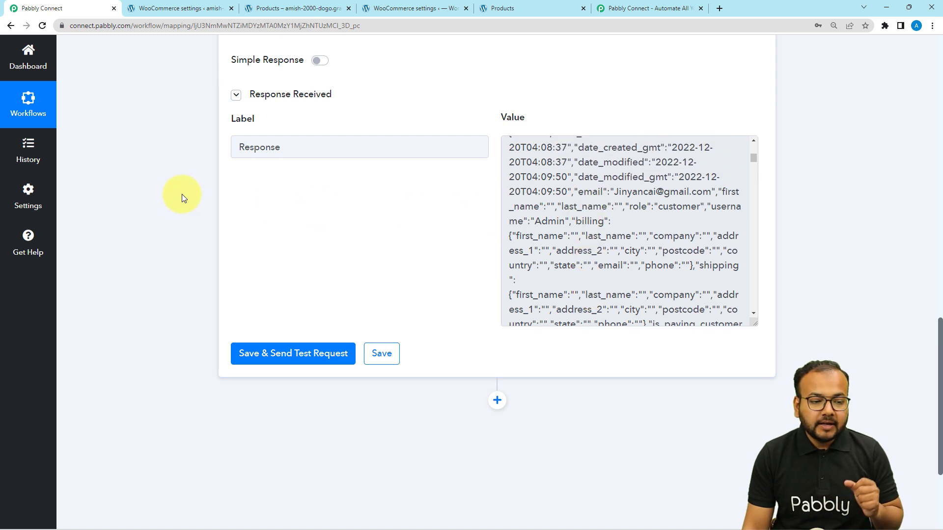
- Add an Iterator by Pabbly action below the WooCommerce Get All Customer action
scroll(178, 201, "down", 3)
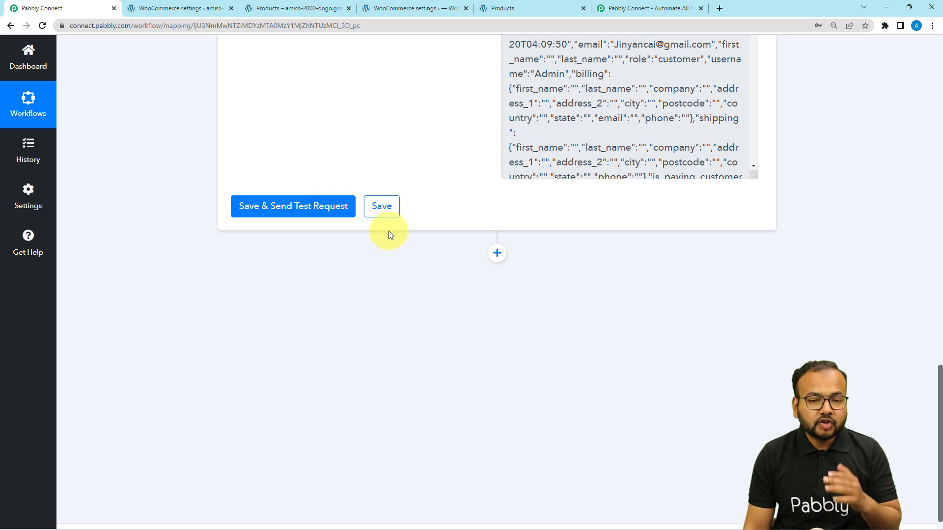
scroll(400, 235, "up", 3)
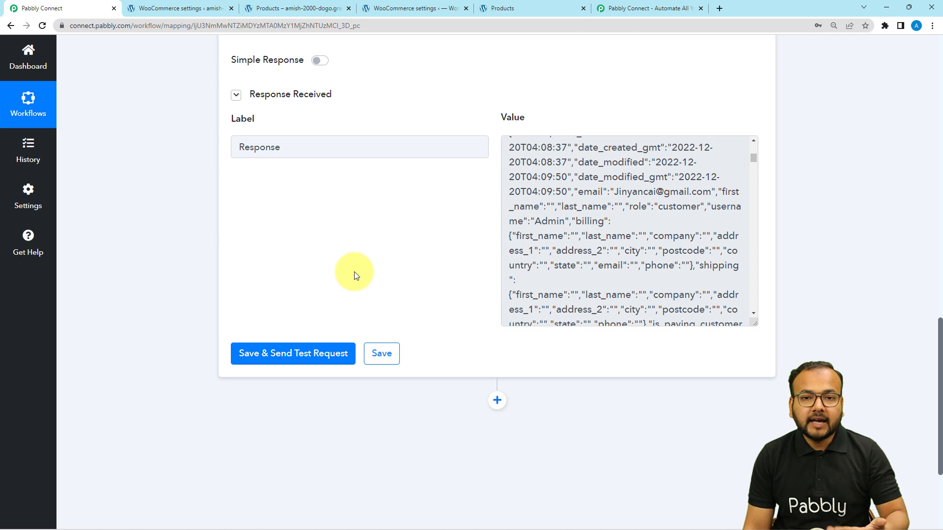
scroll(356, 274, "up", 2)
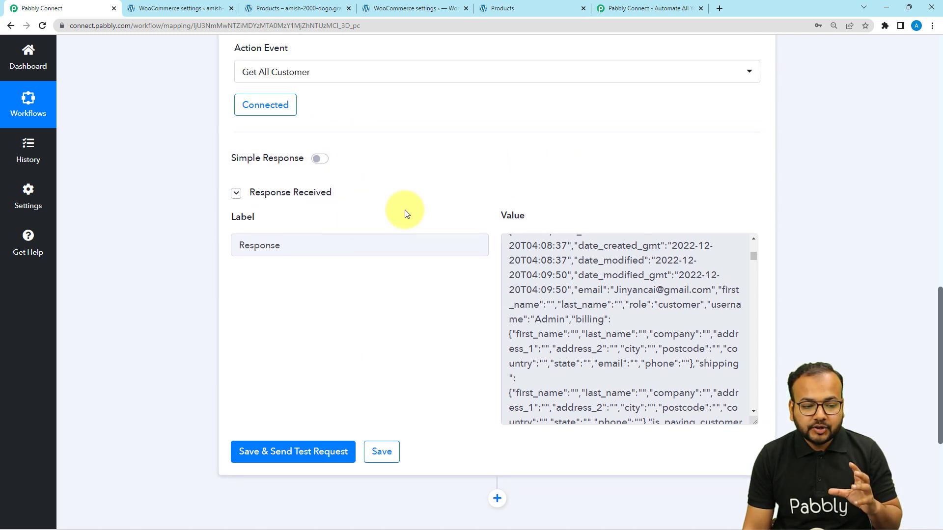
mouse_move(338, 160)
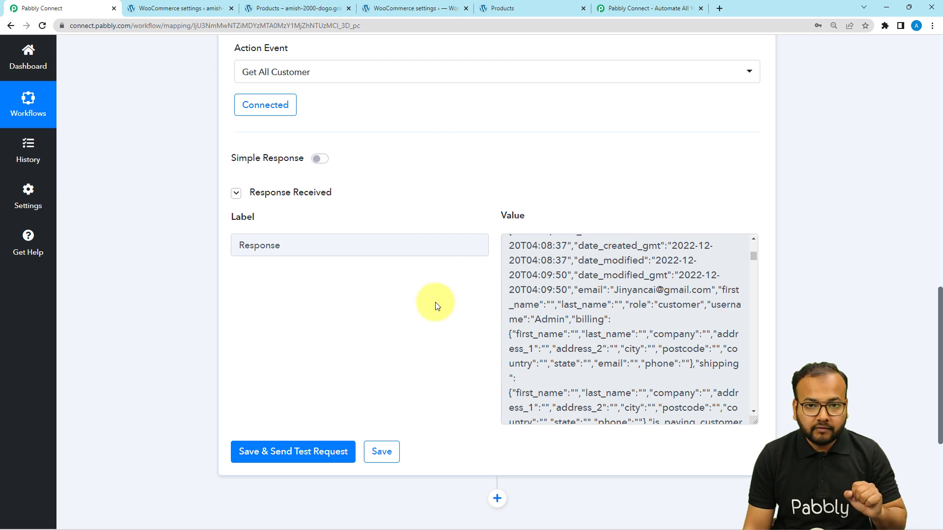
scroll(435, 305, "down", 3)
scroll(442, 324, "down", 3)
left_click(497, 233)
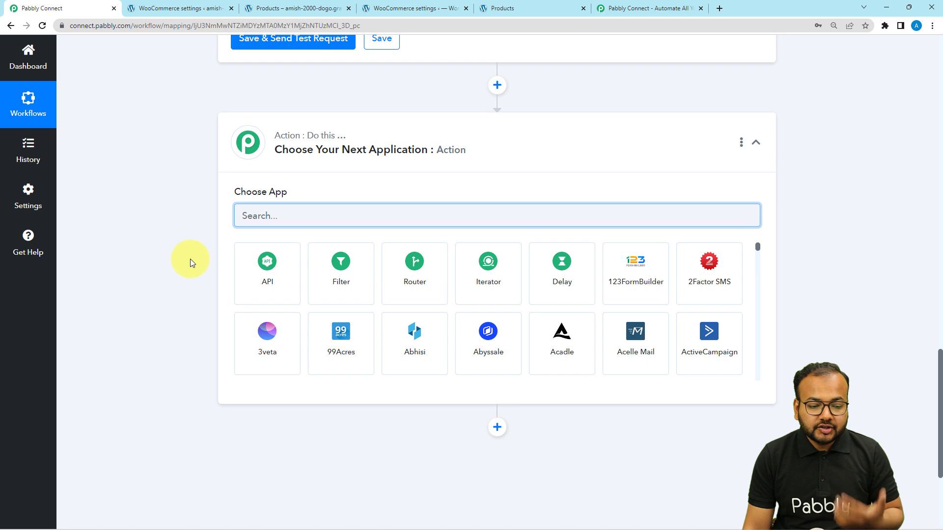
left_click(490, 283)
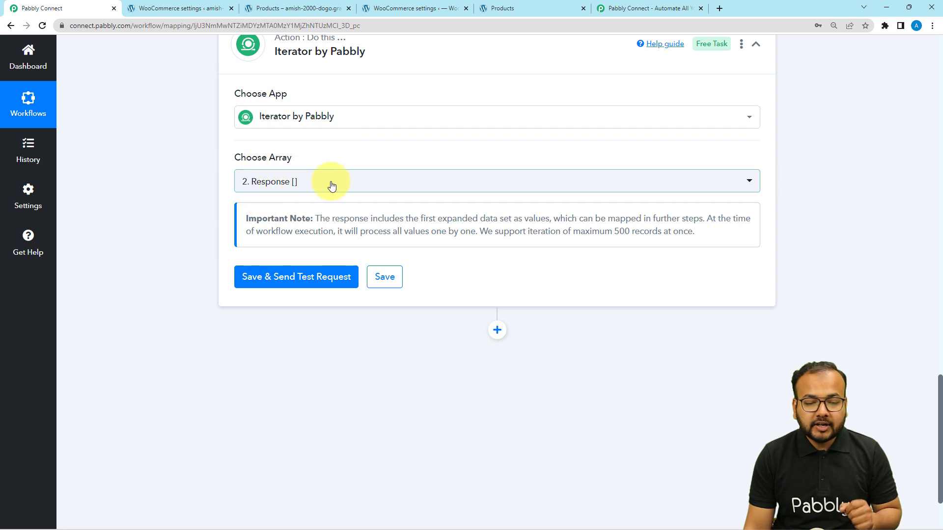
- Choose the 2. Response [] array from Get All Customer for the Iterator, then save it and send a test request
scroll(325, 188, "up", 8)
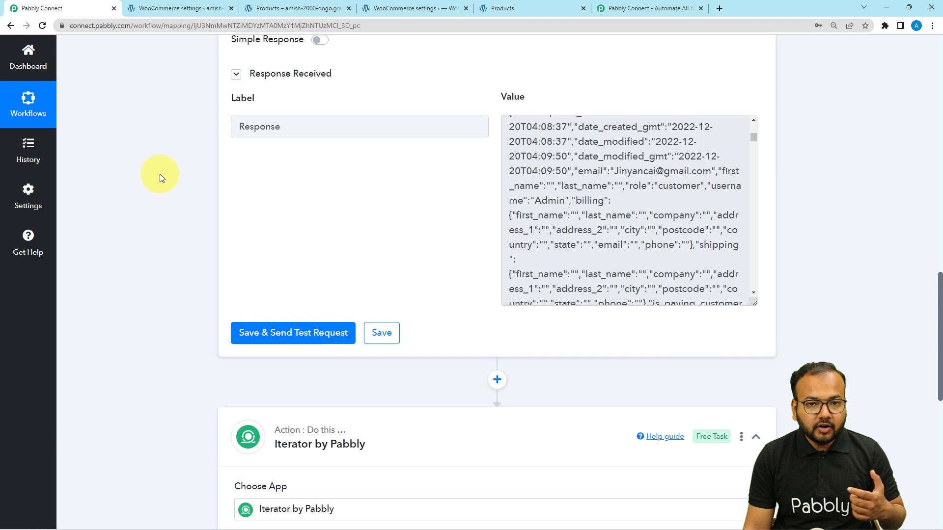
scroll(160, 174, "down", 10)
left_click(270, 81)
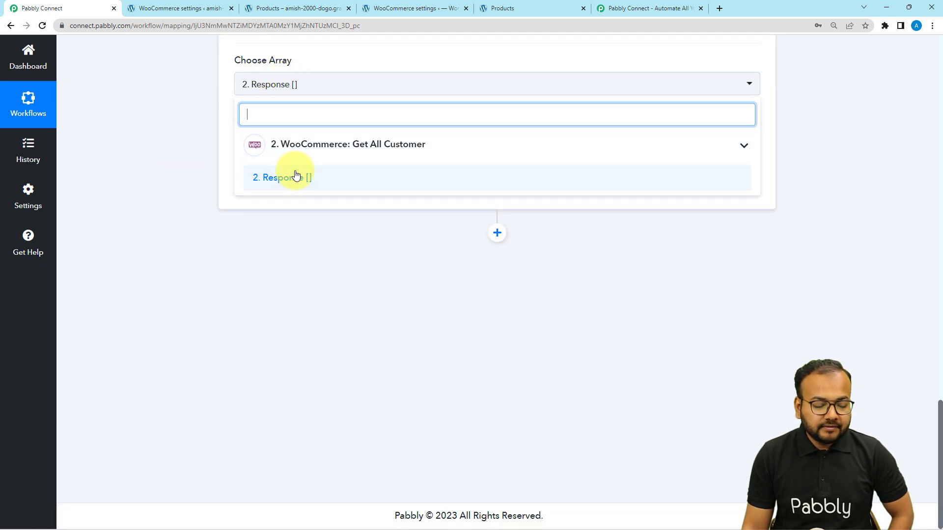
scroll(285, 189, "up", 2)
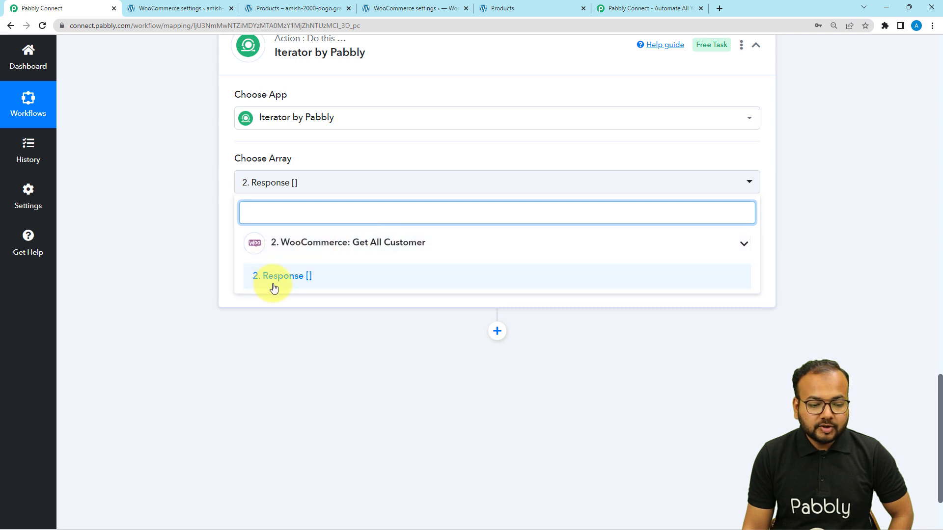
left_click(292, 275)
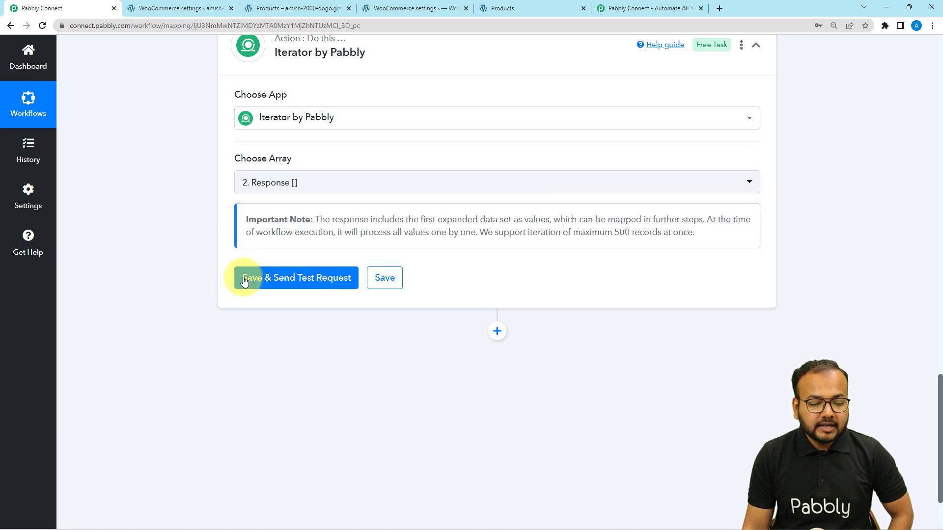
left_click(245, 276)
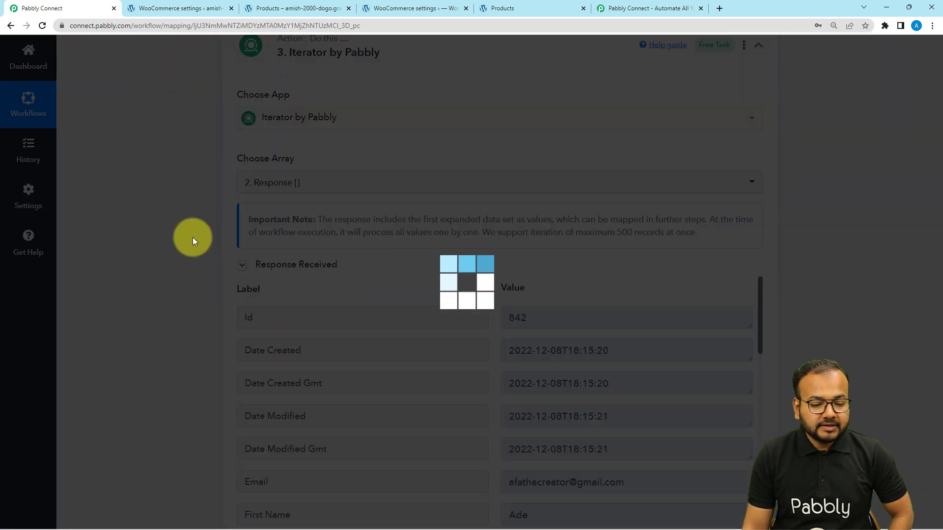
- Look through the single customer's fields in the Iterator response, from the ID down to the collection link
scroll(192, 238, "down", 3)
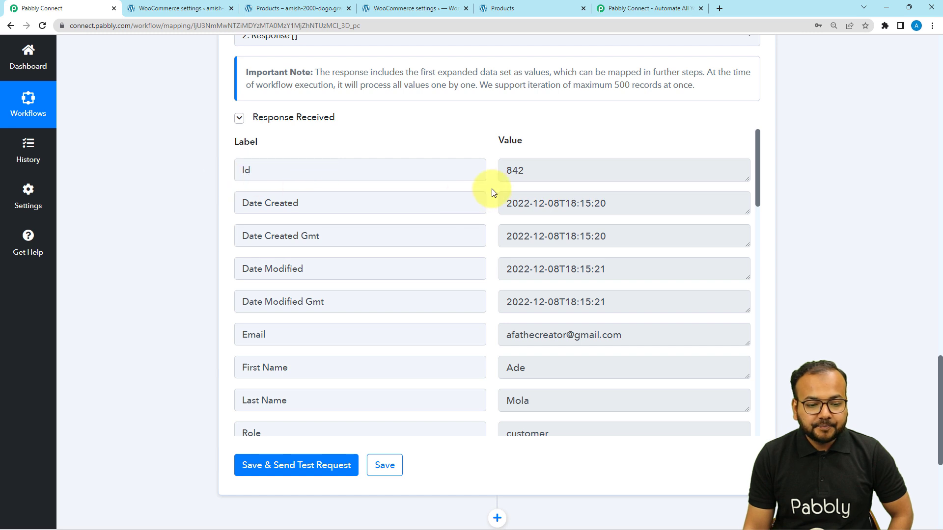
scroll(444, 224, "down", 1)
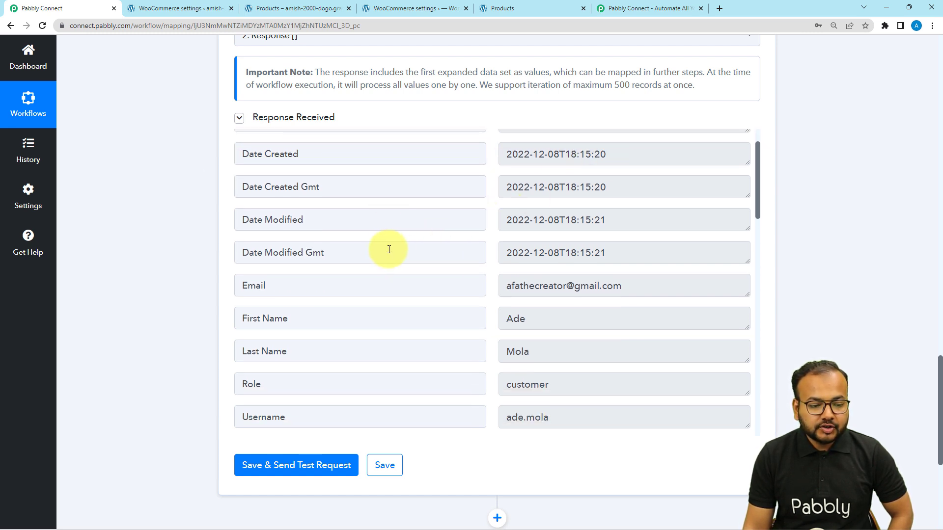
scroll(383, 248, "down", 1)
scroll(410, 233, "down", 2)
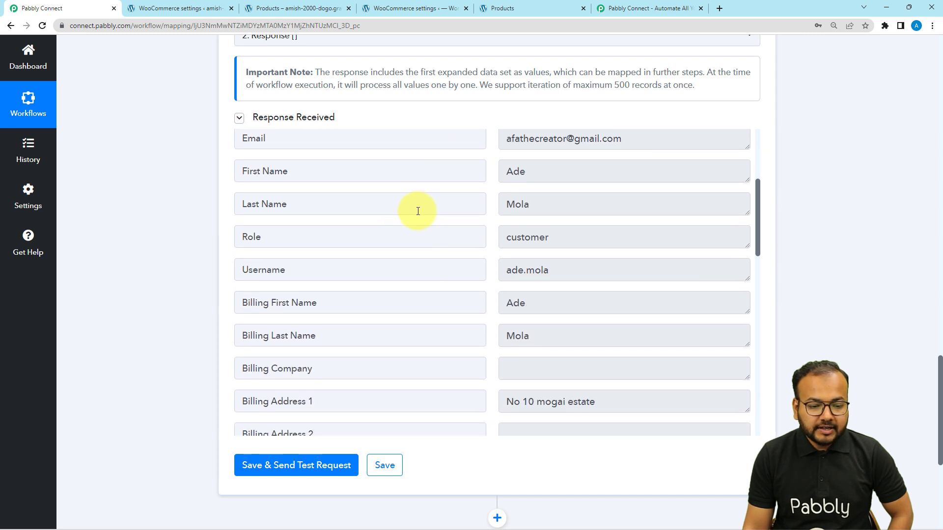
scroll(356, 266, "down", 10)
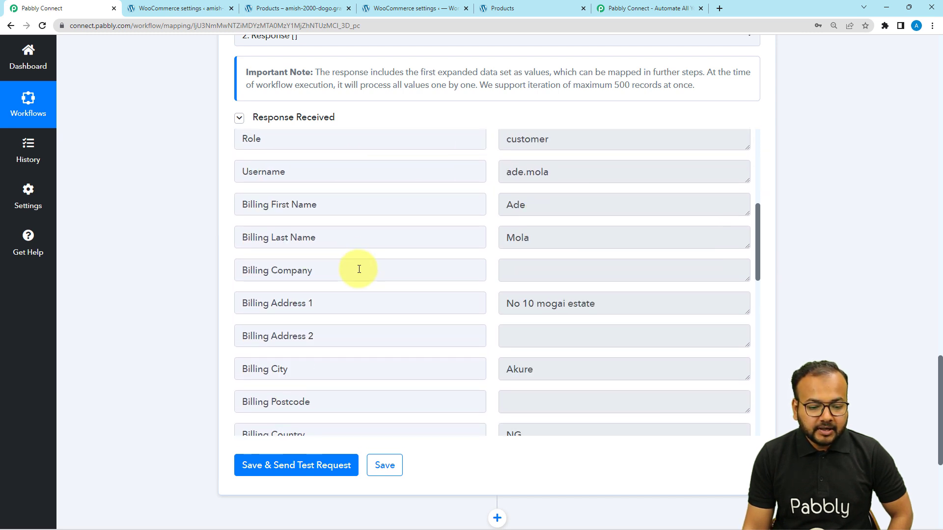
scroll(358, 269, "down", 5)
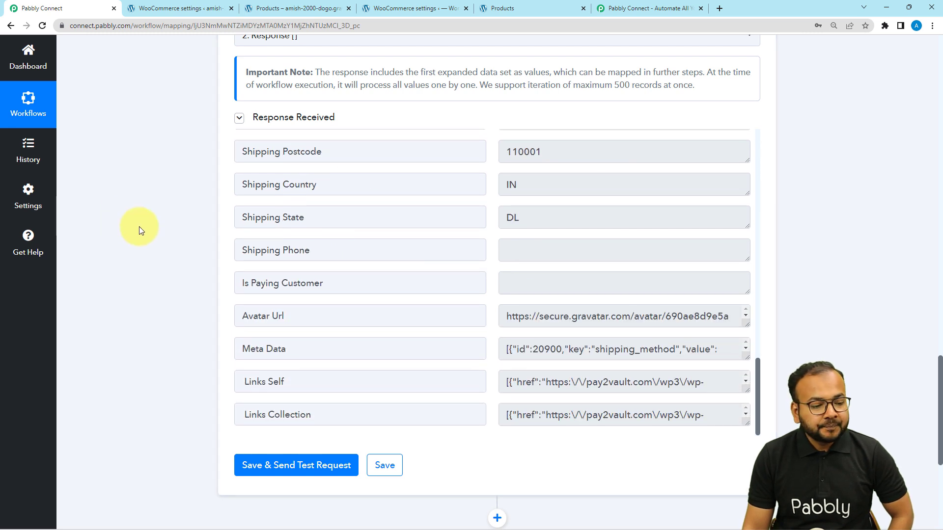
- Add a WooCommerce action below the Iterator and set its action event to Add New Customer
scroll(139, 226, "down", 5)
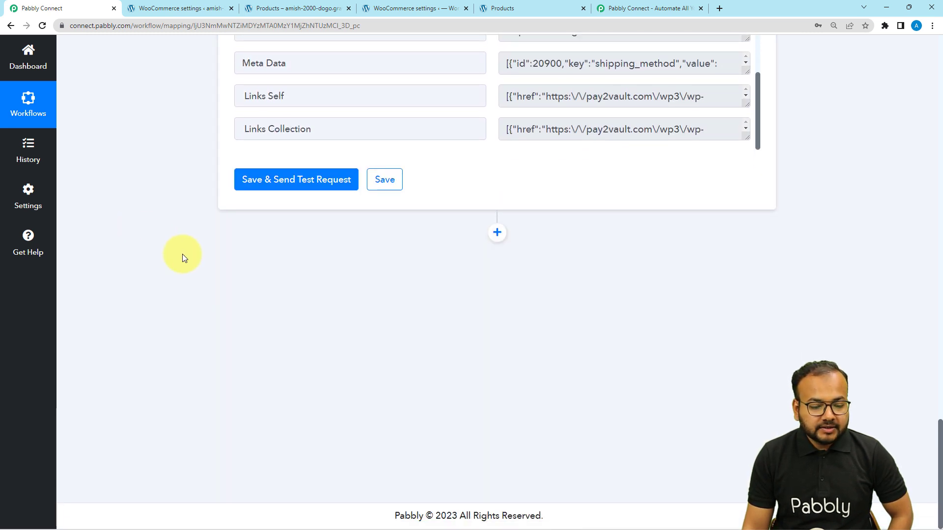
left_click(497, 233)
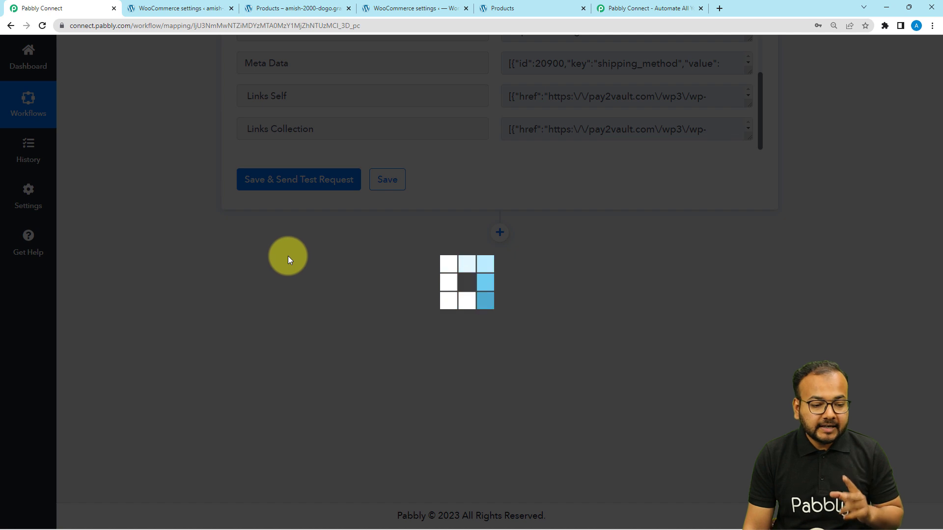
scroll(288, 256, "down", 3)
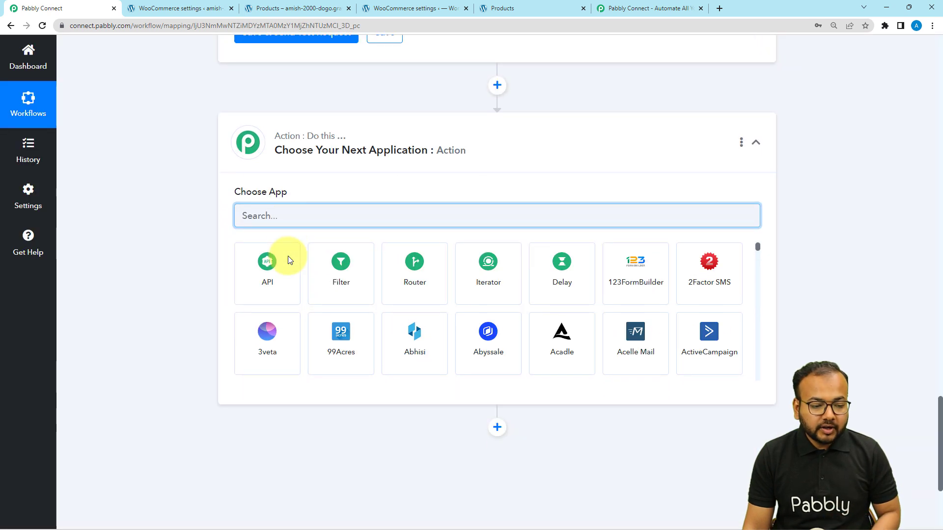
type("woo")
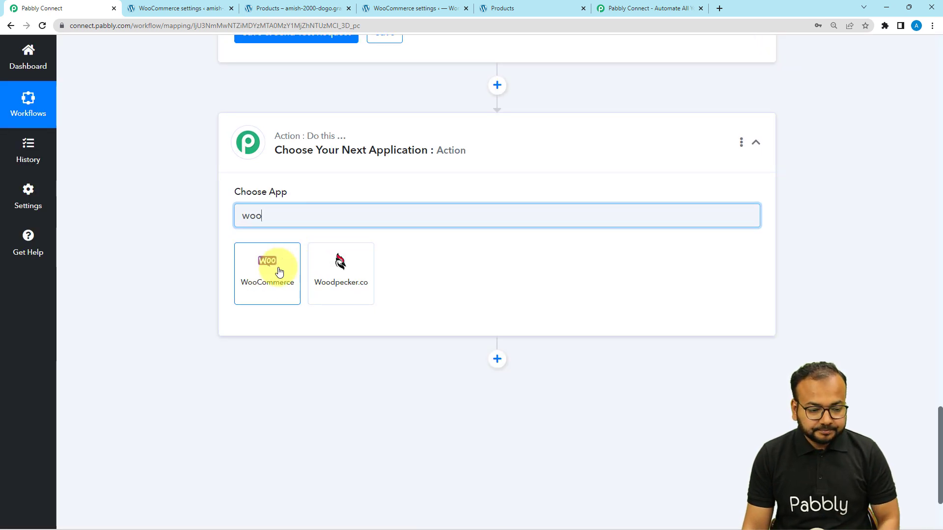
left_click(278, 263)
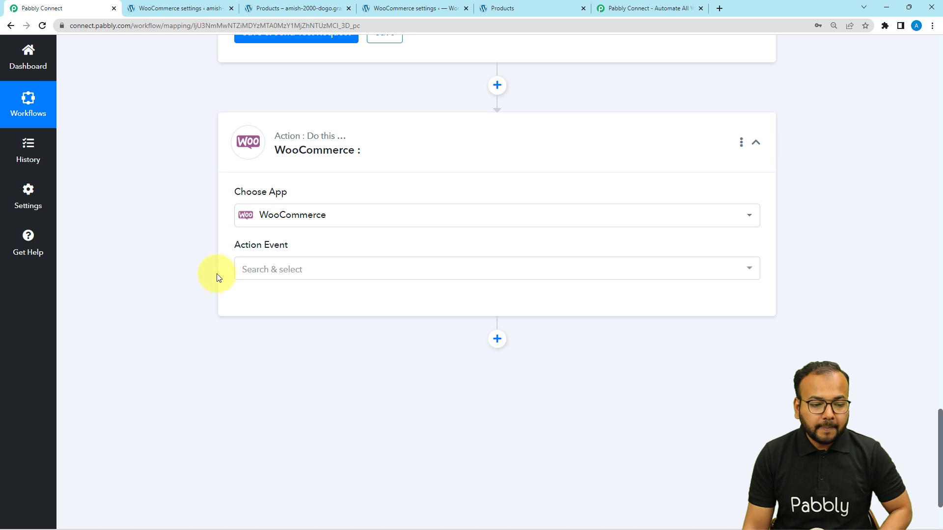
left_click(265, 270)
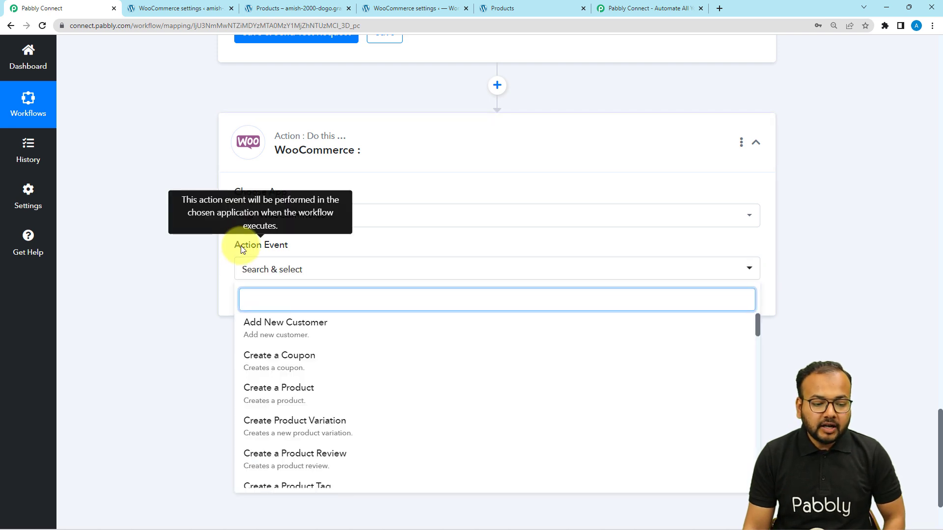
left_click(283, 336)
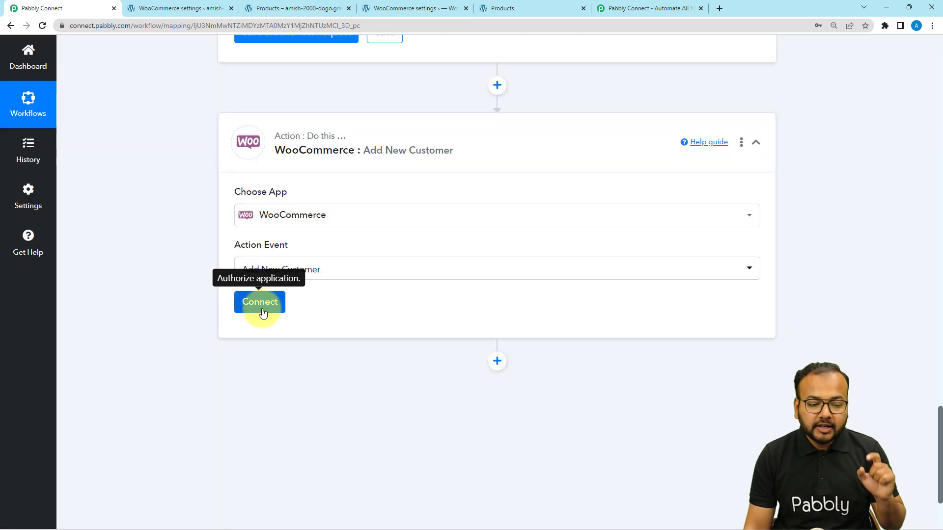
- Start a new WooCommerce connection for the Add New Customer action instead of using the existing one
left_click(263, 312)
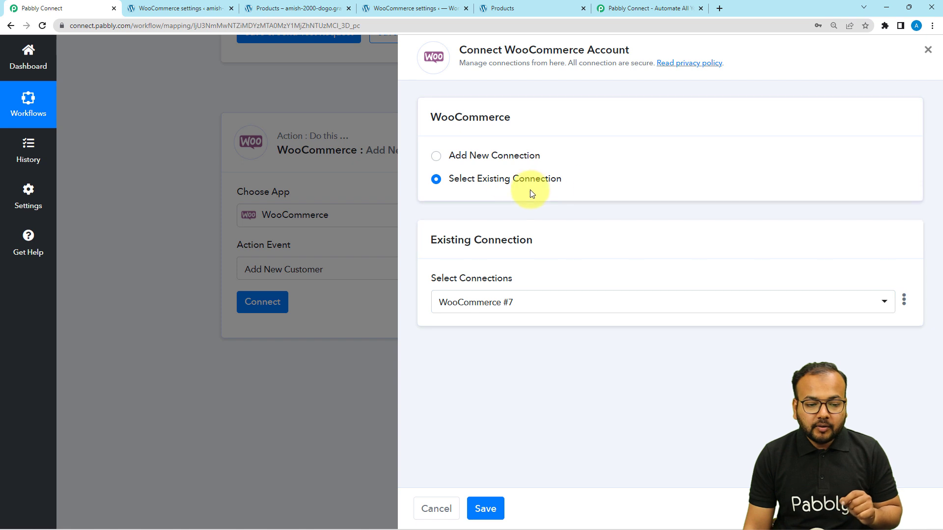
left_click(439, 162)
scroll(557, 269, "down", 2)
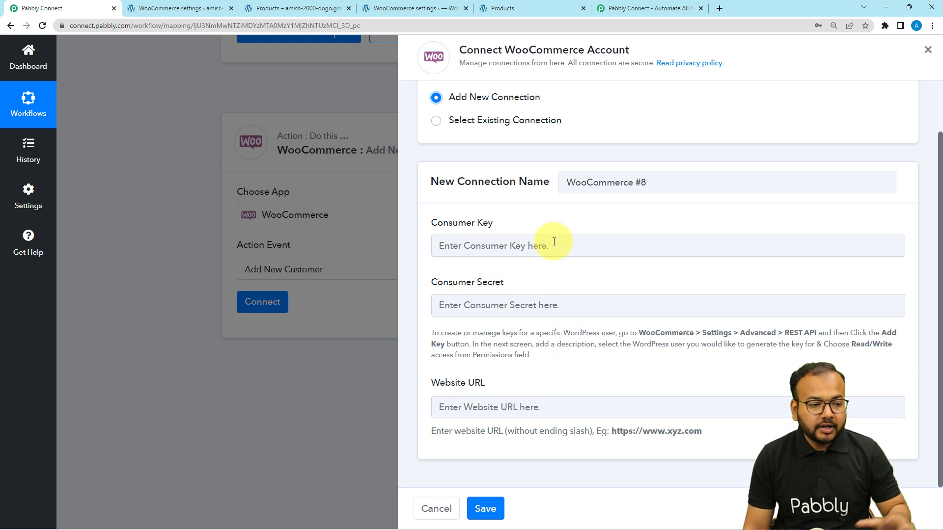
- Copy the generated consumer key from the second store's WordPress settings and paste it into the new connection's Consumer Key field in Pabbly Connect
left_click(192, 17)
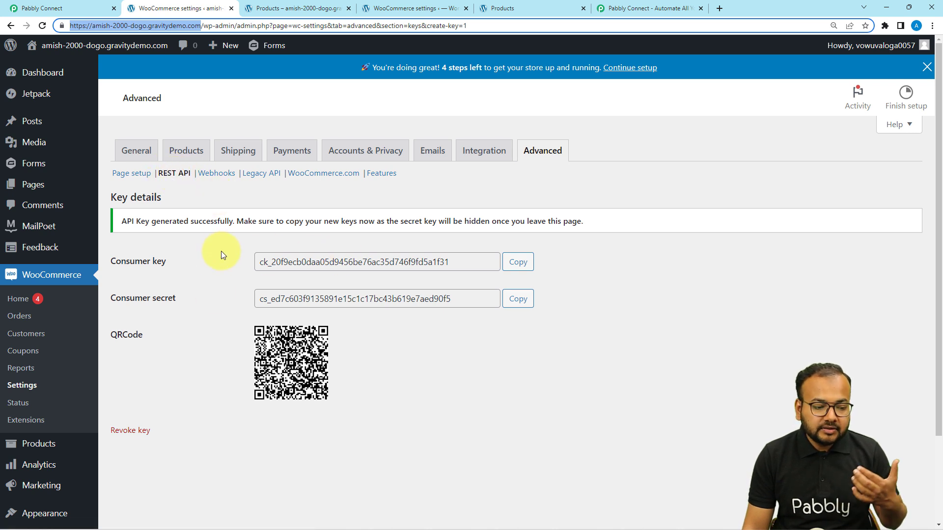
scroll(215, 253, "down", 1)
scroll(216, 254, "up", 1)
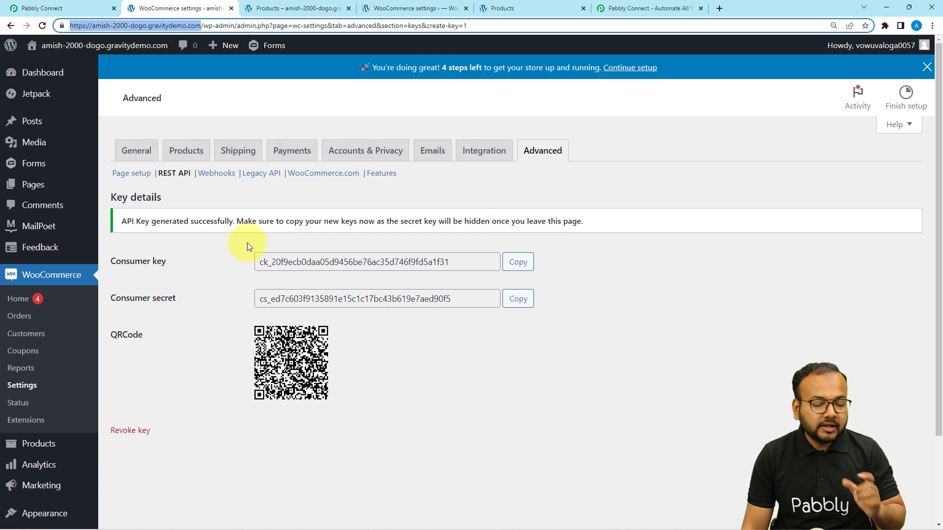
left_click(523, 265)
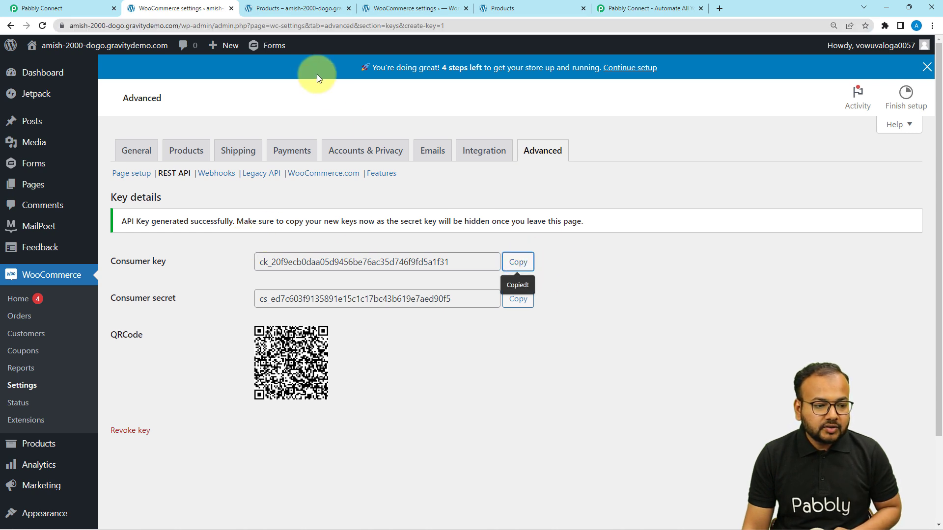
left_click(119, 7)
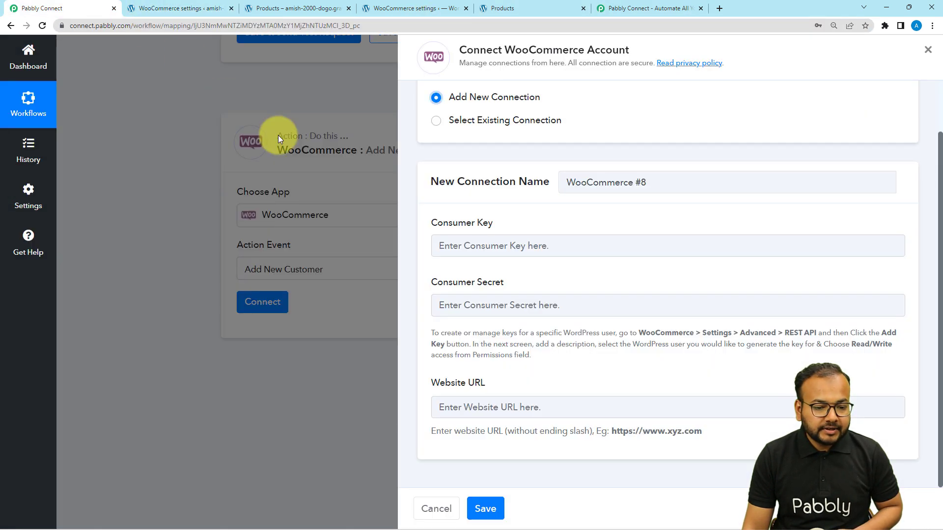
right_click(451, 245)
left_click(493, 324)
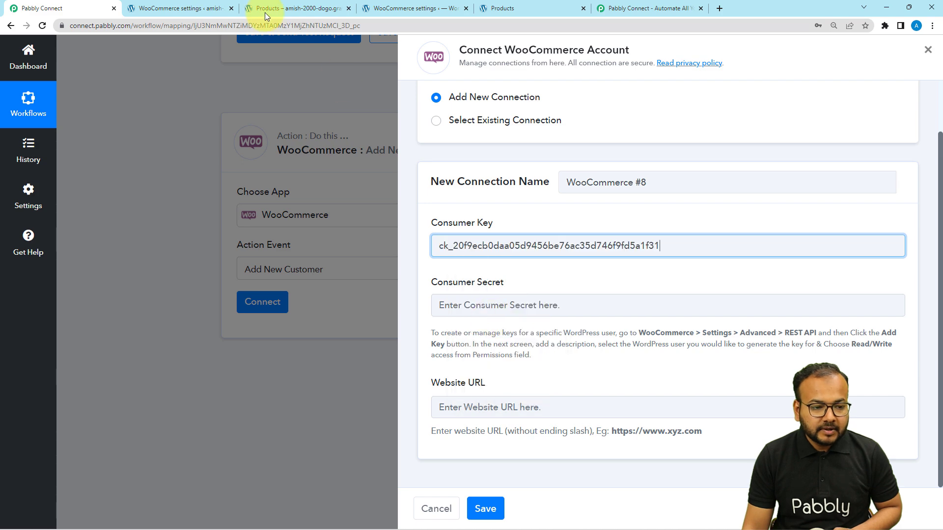
- Copy the second store's consumer secret from WordPress and paste it into the new connection's Consumer Secret field in Pabbly Connect
left_click(190, 5)
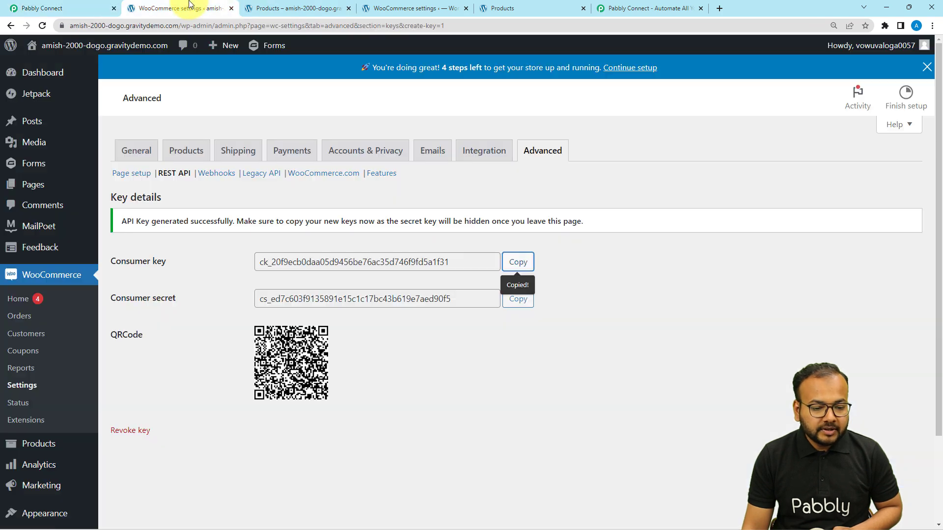
left_click(523, 306)
left_click(79, 7)
right_click(461, 302)
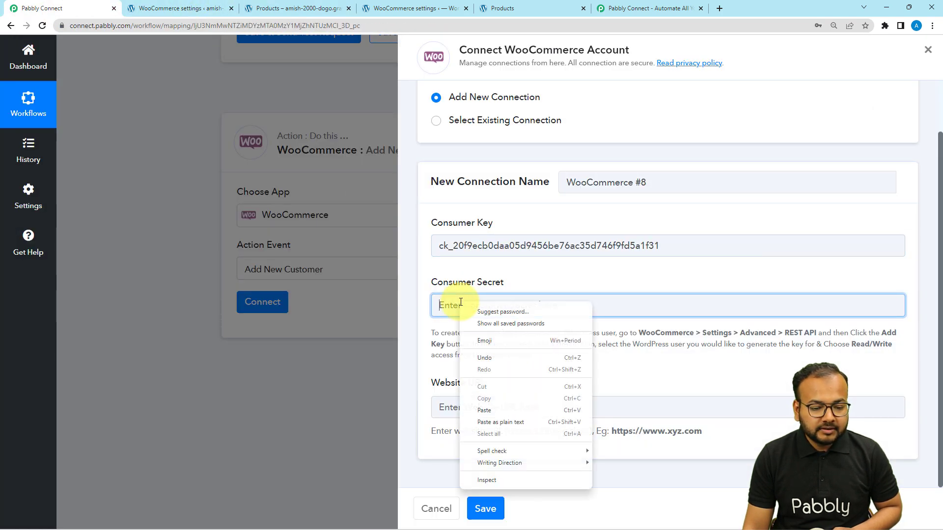
left_click(487, 409)
left_click(193, 10)
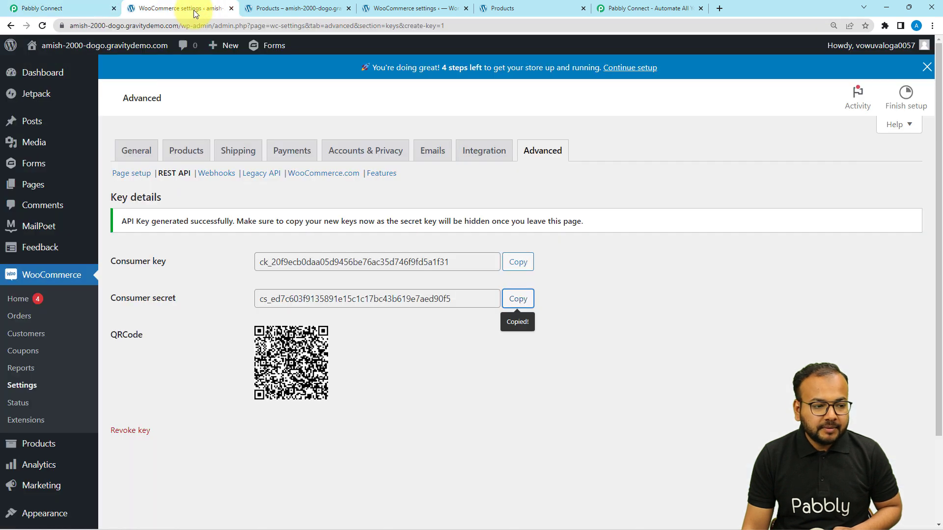
double_click(115, 26)
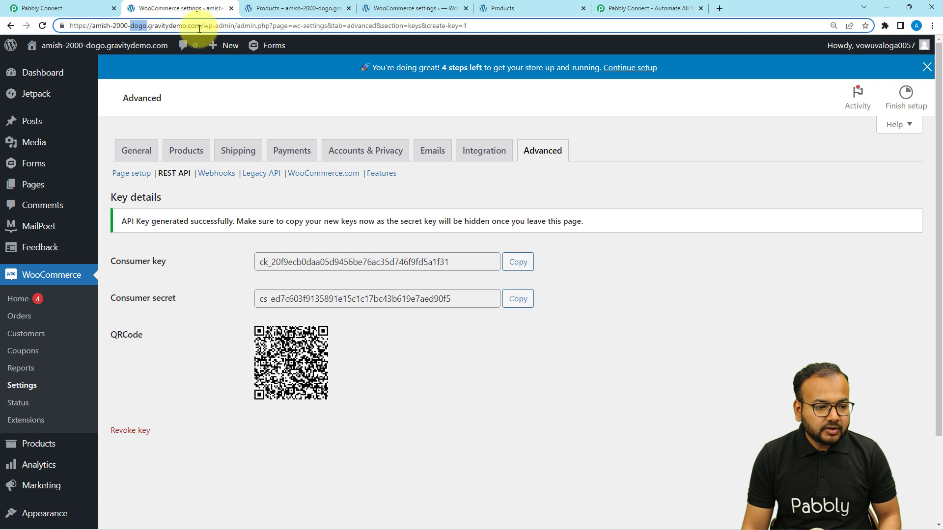
left_click(260, 8)
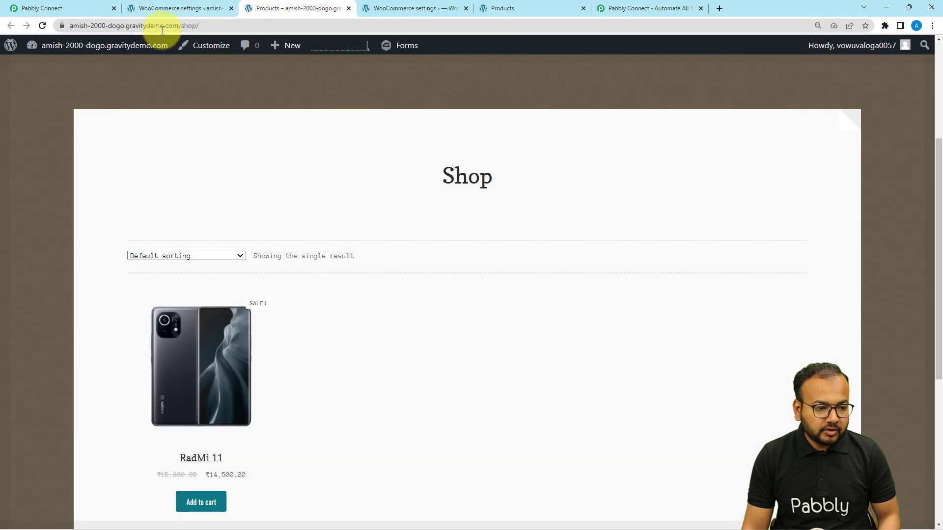
left_click(198, 26)
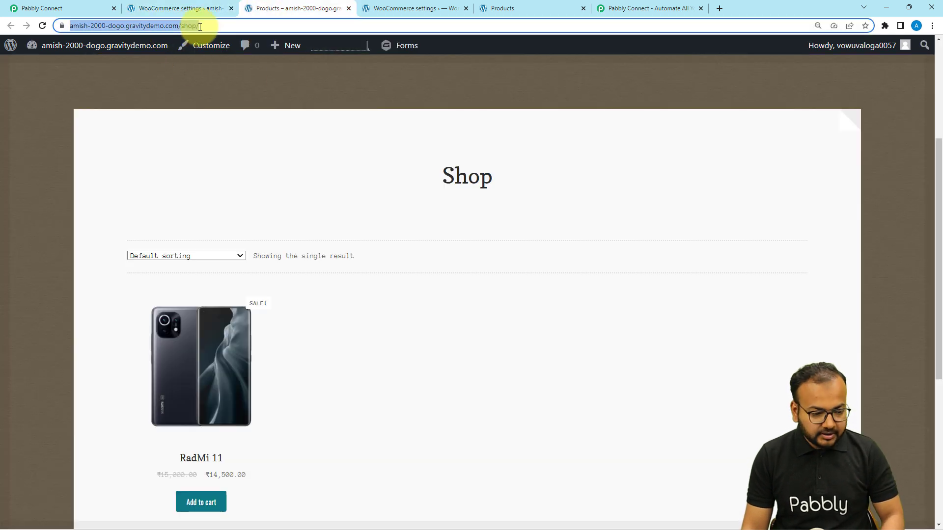
left_click(73, 8)
left_click(480, 406)
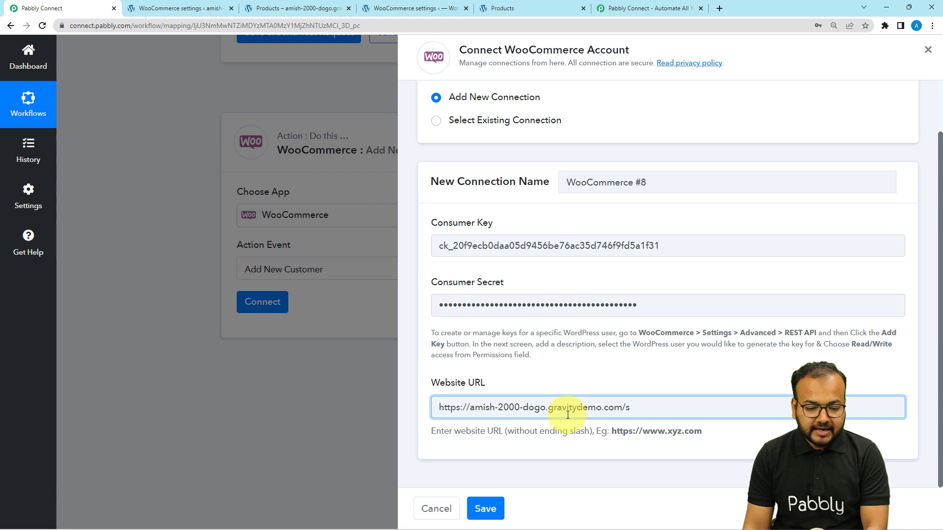
left_click(620, 448)
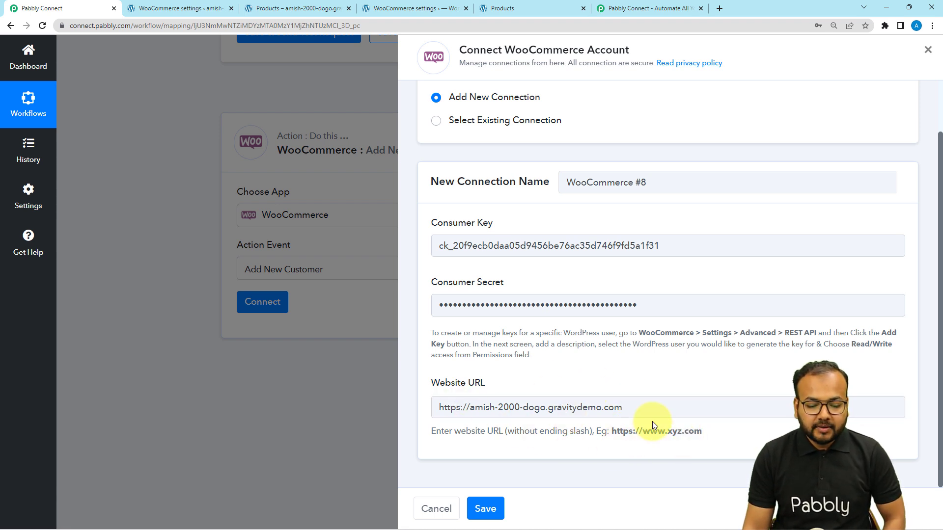
left_click(481, 510)
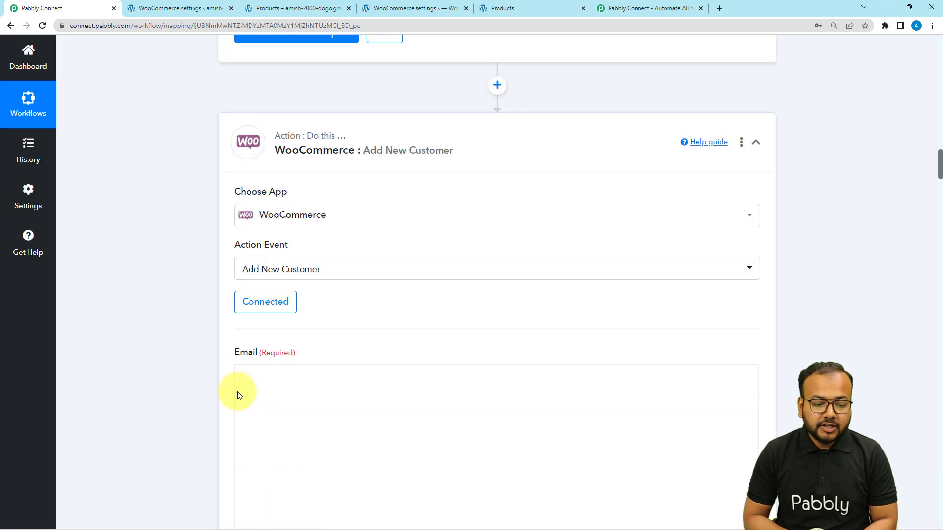
- Review the Add New Customer mapping fields and compare them with the Iterator step's response data
scroll(240, 399, "down", 2)
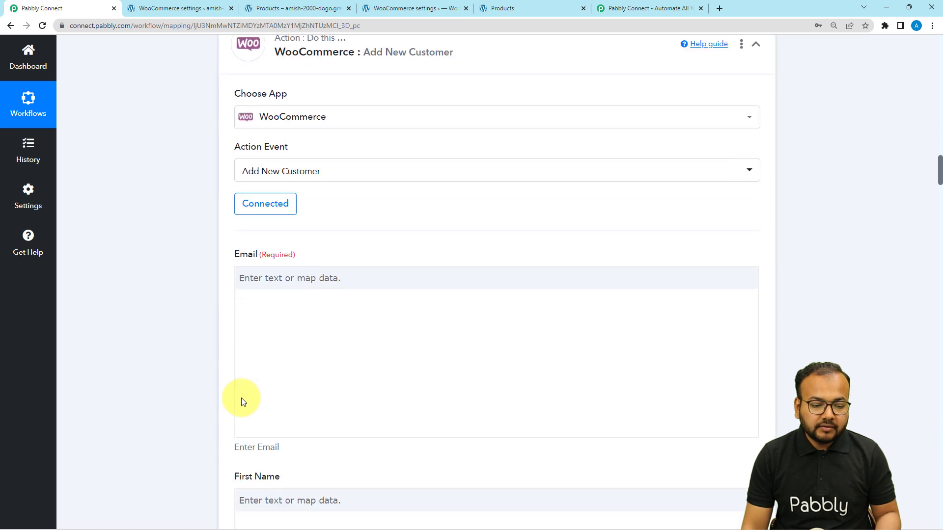
scroll(200, 322, "down", 4)
scroll(199, 319, "up", 2)
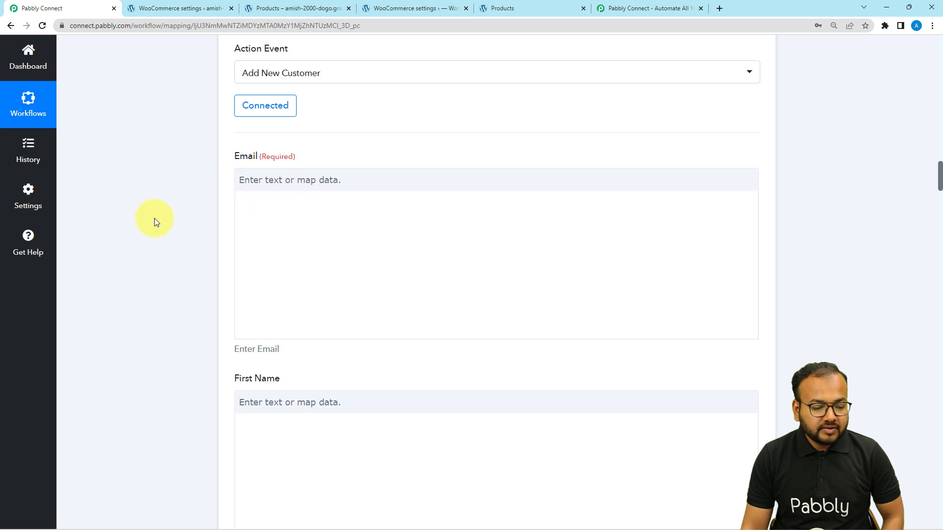
scroll(155, 218, "down", 15)
scroll(154, 218, "down", 12)
scroll(155, 218, "up", 8)
scroll(154, 218, "up", 20)
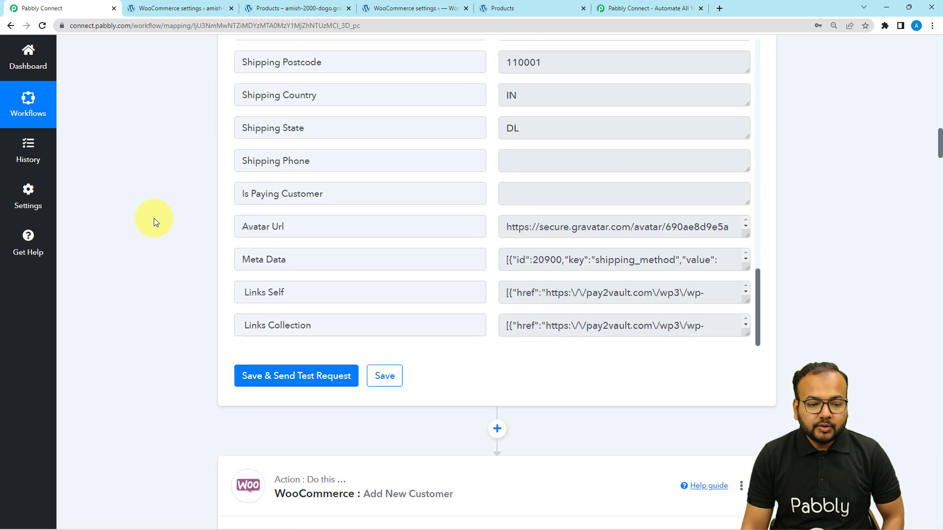
scroll(155, 218, "up", 2)
scroll(151, 157, "up", 1)
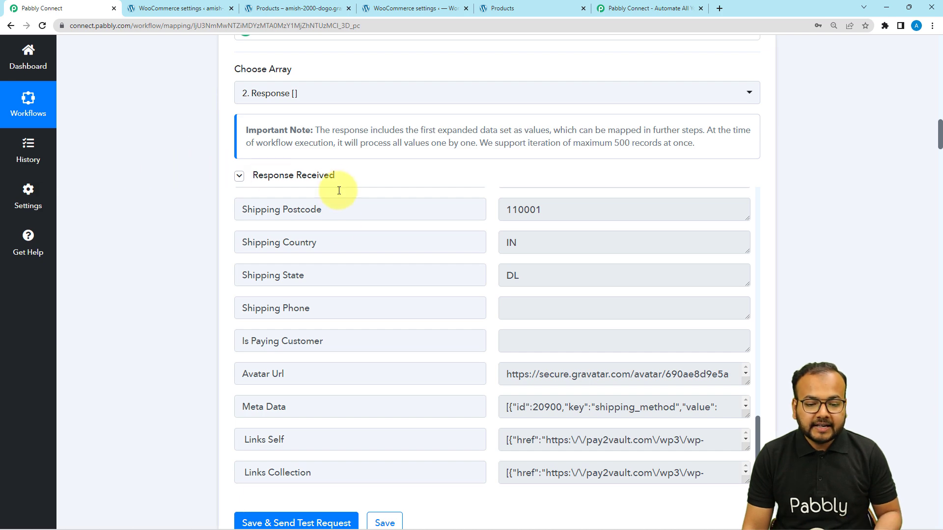
scroll(340, 226, "up", 3)
scroll(105, 167, "up", 5)
scroll(252, 210, "down", 2)
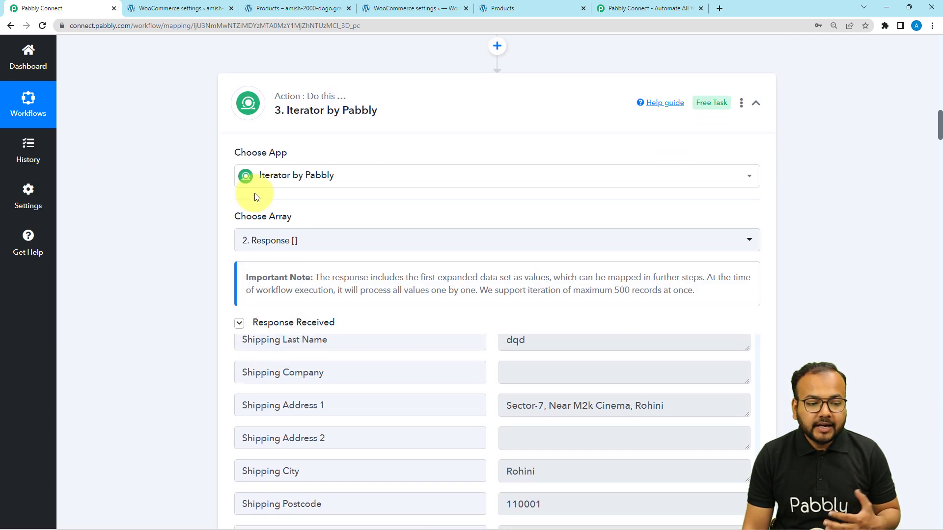
scroll(280, 305, "down", 3)
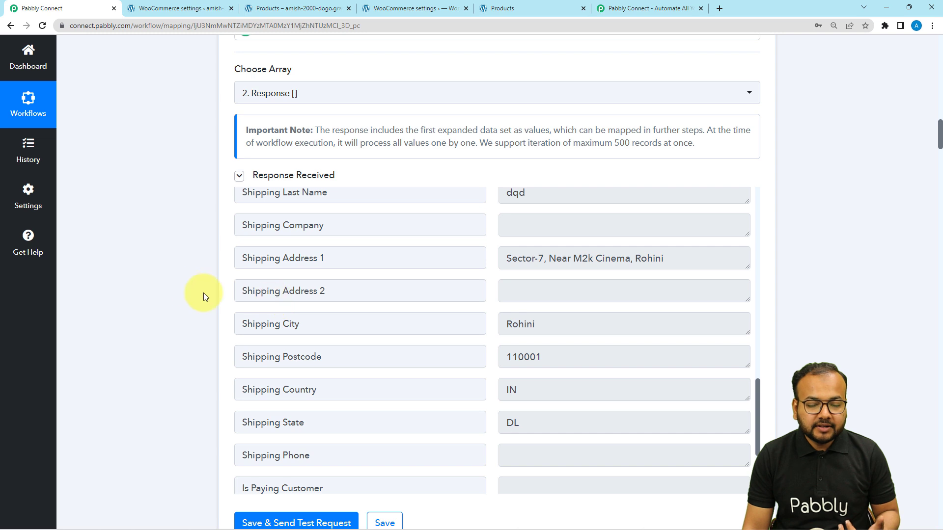
scroll(173, 281, "down", 15)
scroll(176, 286, "up", 4)
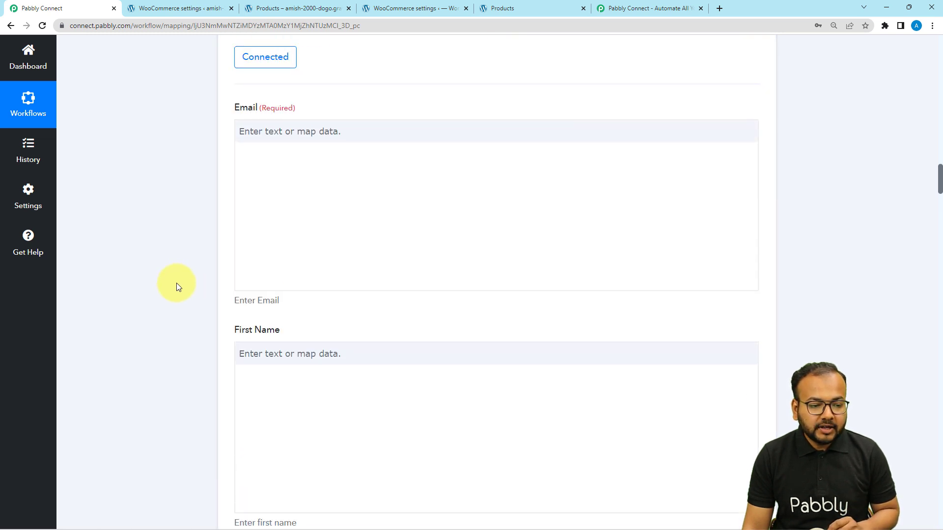
- Map the required Email field of the Add New Customer action to the Email value from the Iterator step
left_click(274, 187)
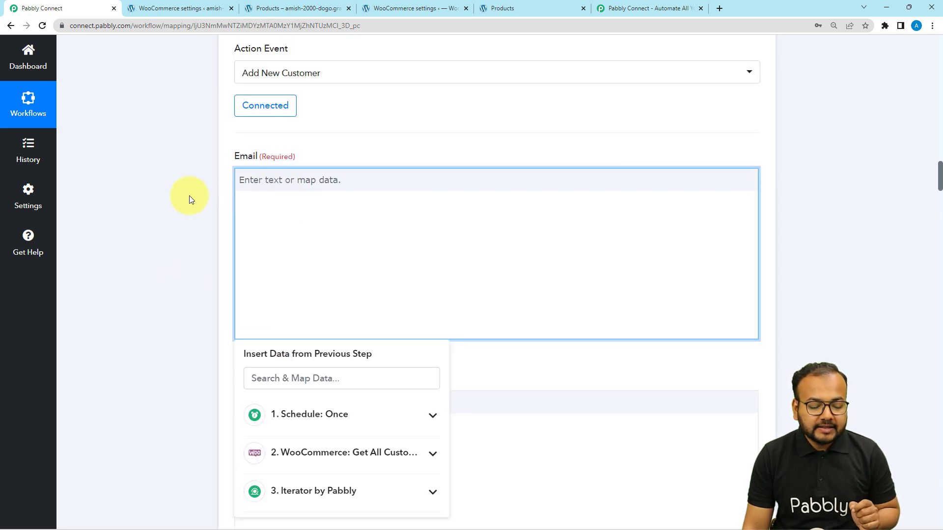
scroll(158, 189, "down", 3)
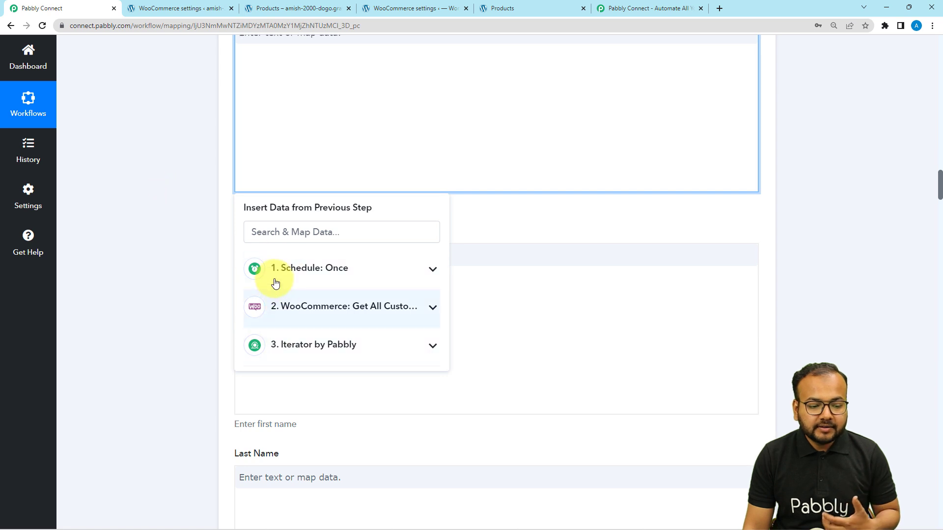
left_click(288, 350)
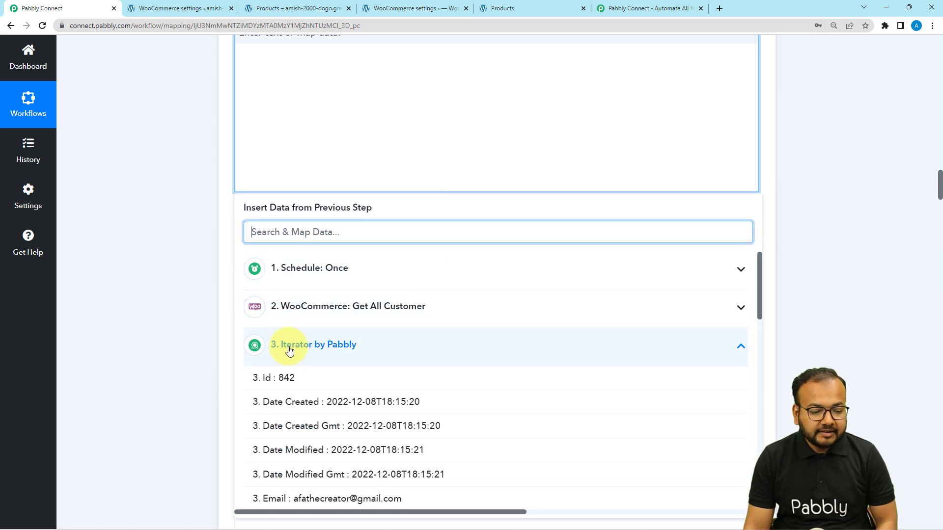
left_click(339, 496)
- Map the First Name field to the First Name value from the Iterator step
scroll(164, 293, "up", 1)
scroll(164, 294, "down", 4)
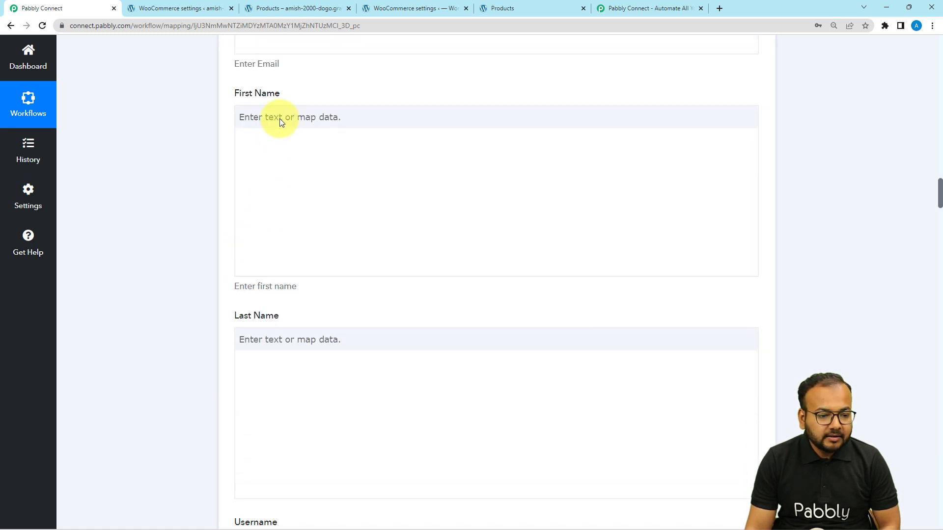
left_click(279, 118)
left_click(324, 430)
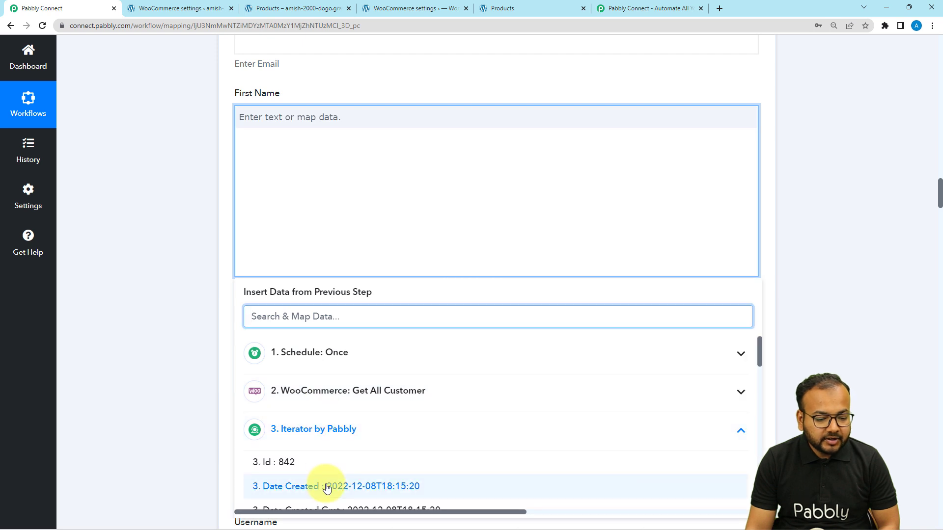
scroll(327, 486, "down", 4)
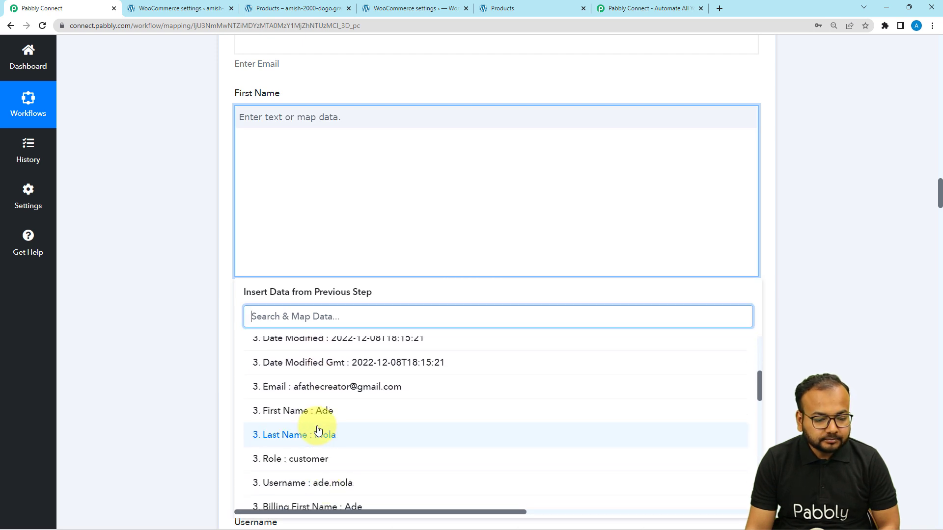
left_click(318, 417)
- Map the Last Name field to the Last Name value from the Iterator step
scroll(154, 213, "down", 2)
left_click(248, 240)
scroll(248, 240, "down", 4)
left_click(309, 362)
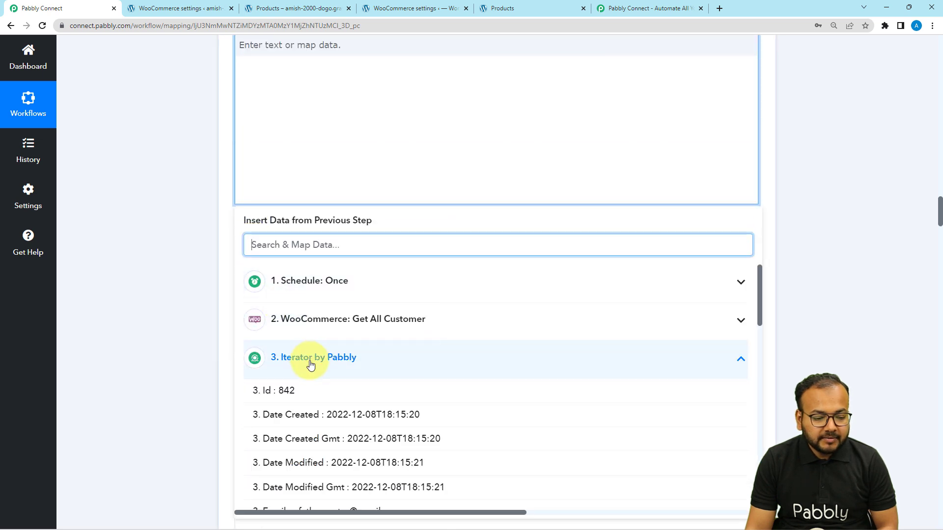
scroll(333, 427, "down", 3)
left_click(326, 358)
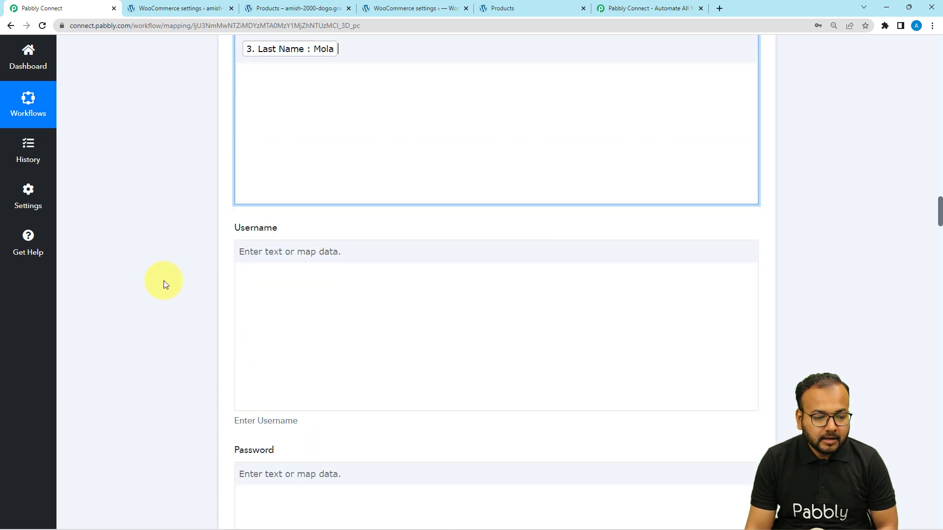
- Map the Username field to the Username value from the Iterator step
scroll(282, 201, "down", 1)
left_click(283, 201)
scroll(284, 201, "down", 4)
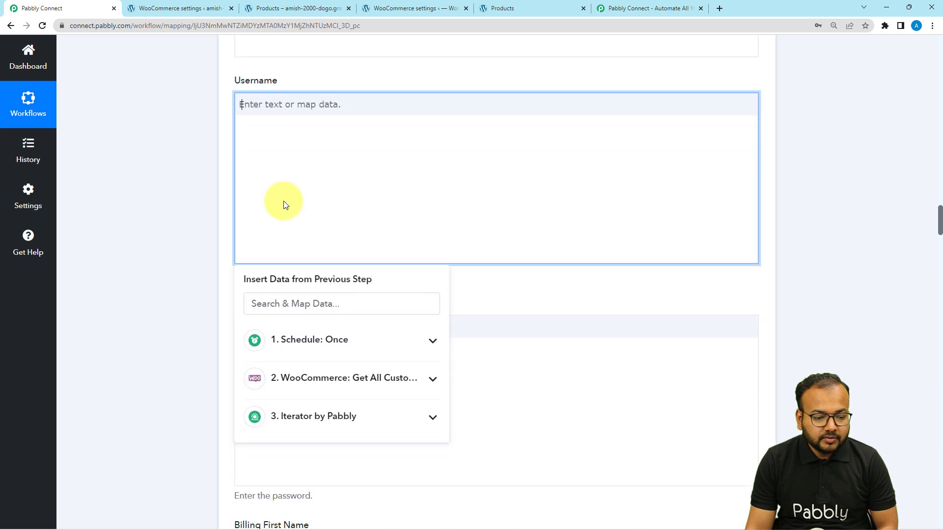
left_click(311, 319)
scroll(311, 362, "down", 5)
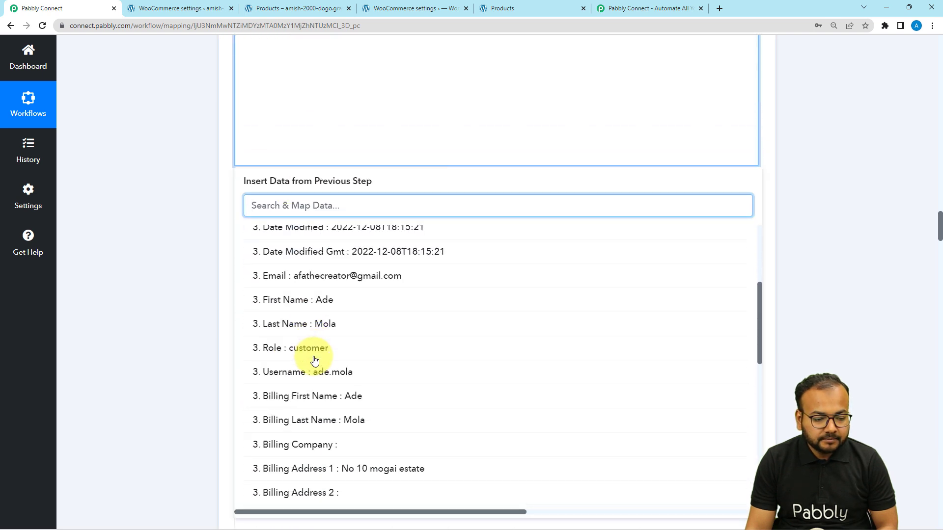
left_click(311, 371)
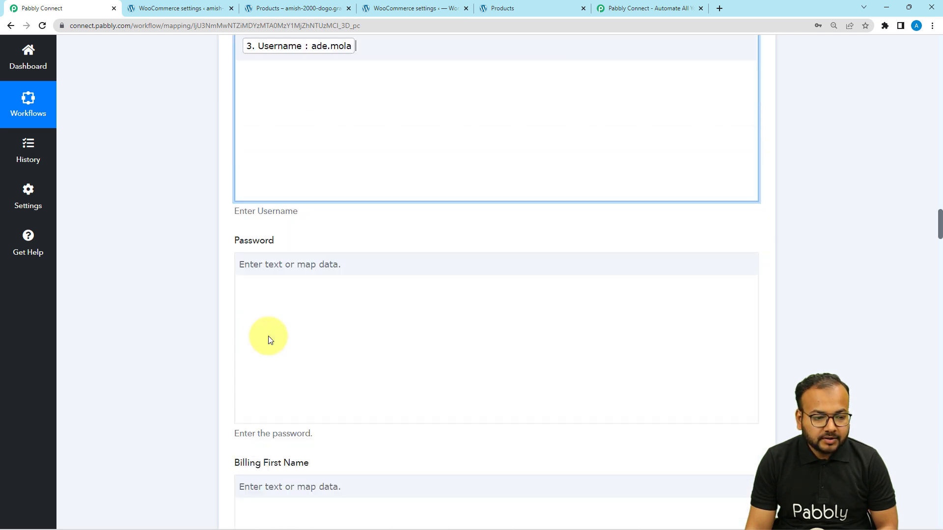
- Leave the password and preceding billing fields empty and map Billing City to the Billing City value from the Iterator step
scroll(166, 256, "down", 2)
scroll(256, 186, "down", 2)
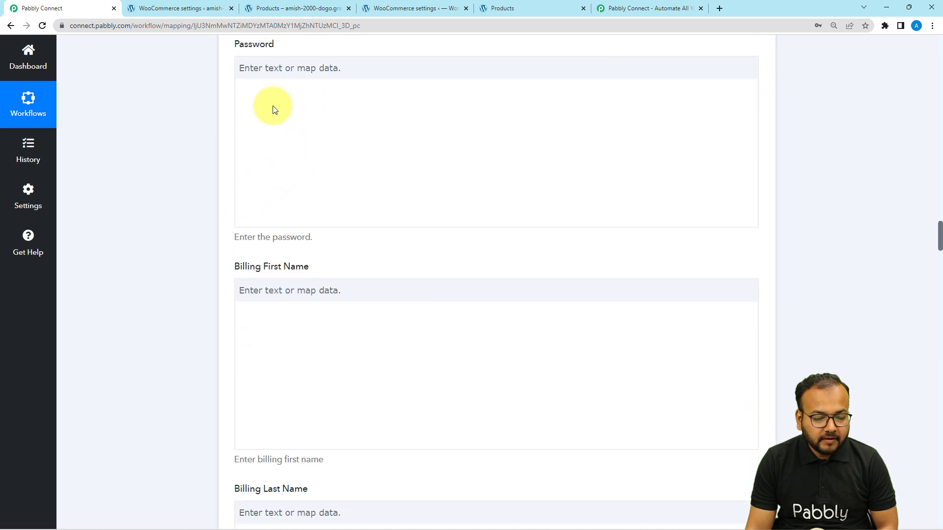
scroll(206, 148, "down", 5)
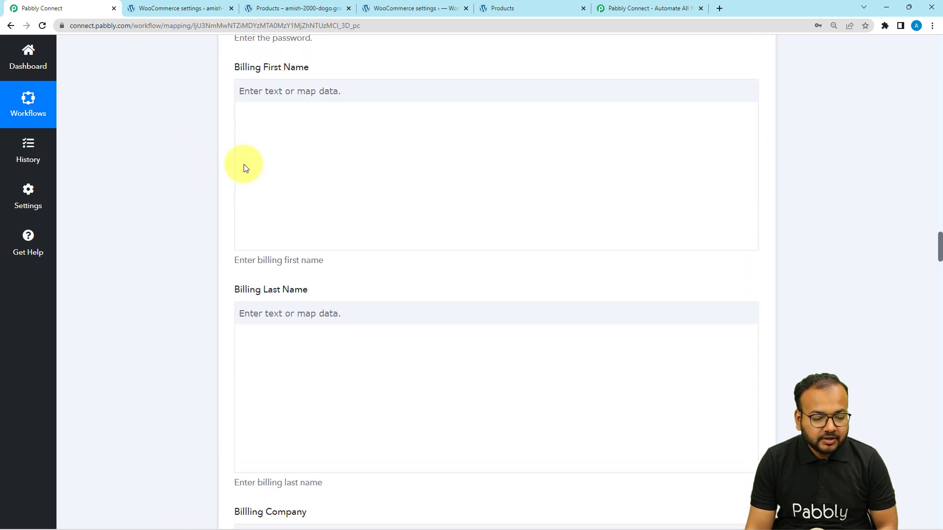
scroll(263, 176, "down", 9)
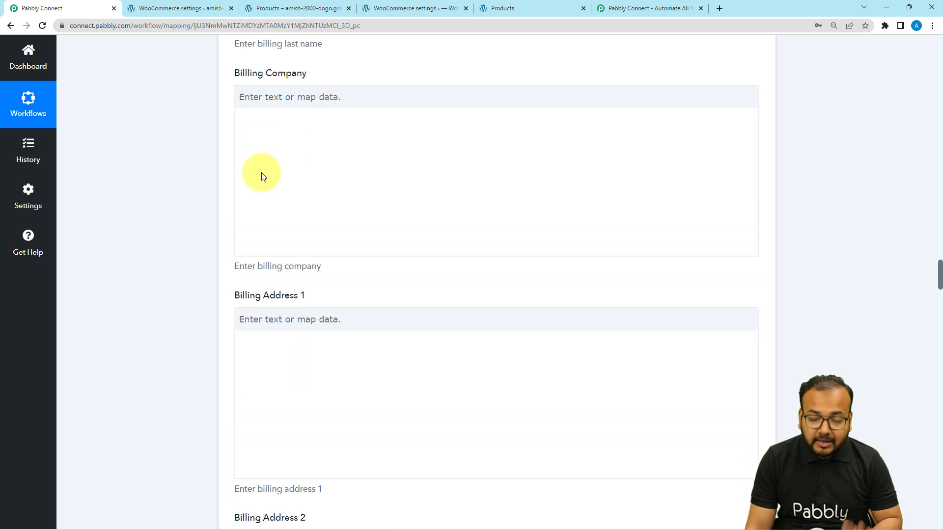
scroll(268, 173, "down", 4)
scroll(273, 173, "down", 4)
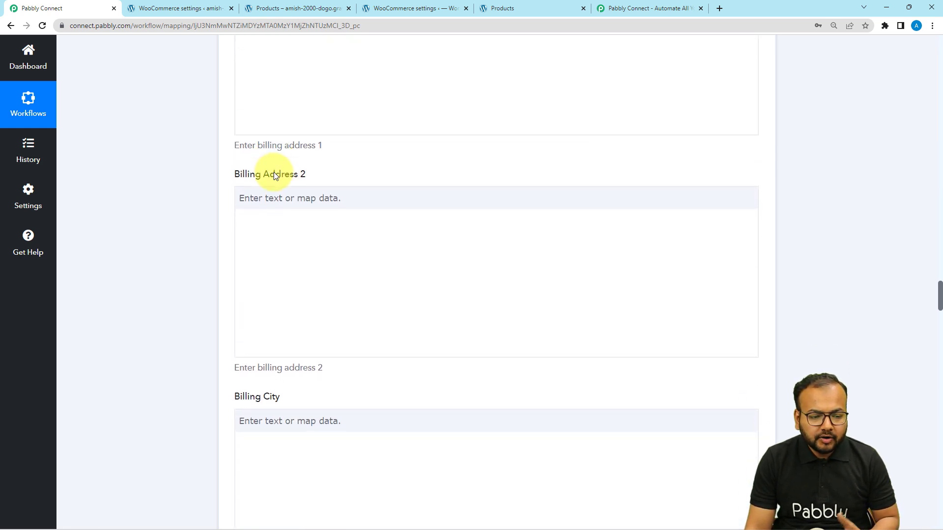
scroll(275, 176, "down", 2)
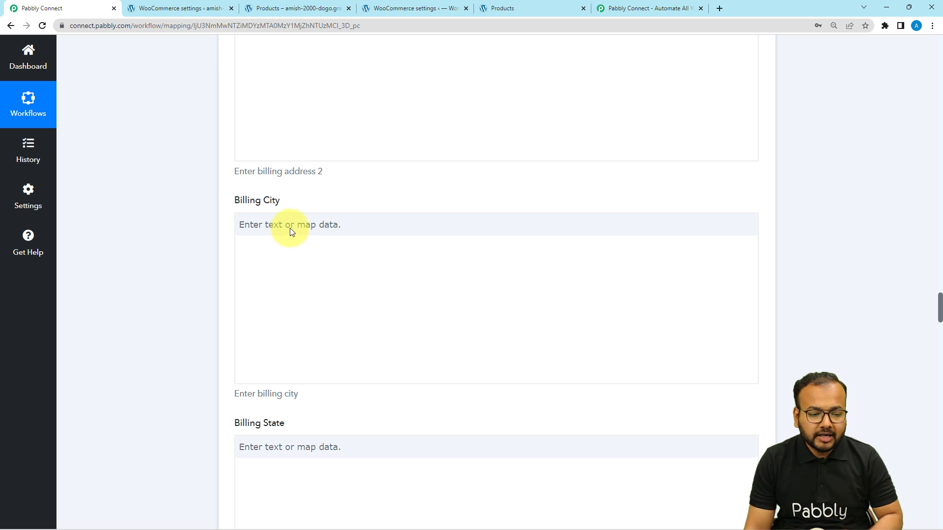
left_click(290, 228)
scroll(167, 207, "down", 1)
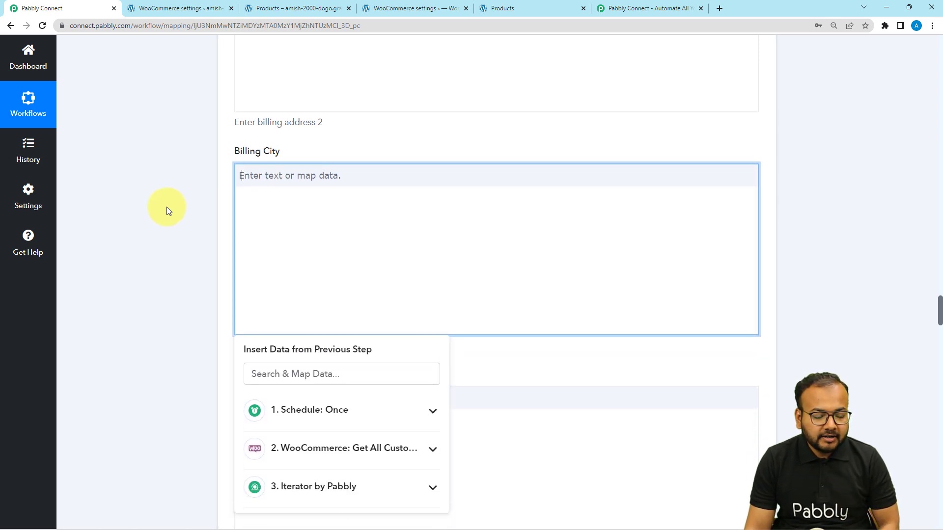
scroll(167, 207, "down", 2)
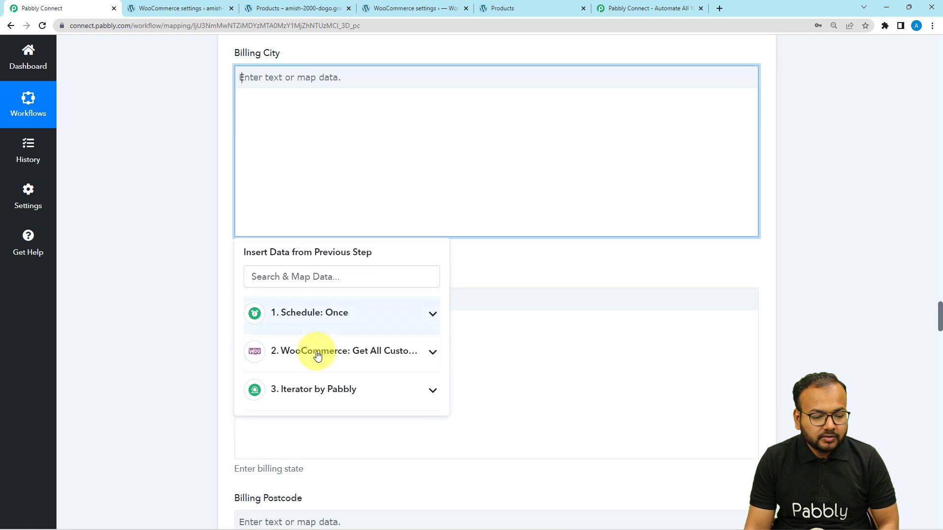
left_click(326, 391)
scroll(320, 435, "down", 5)
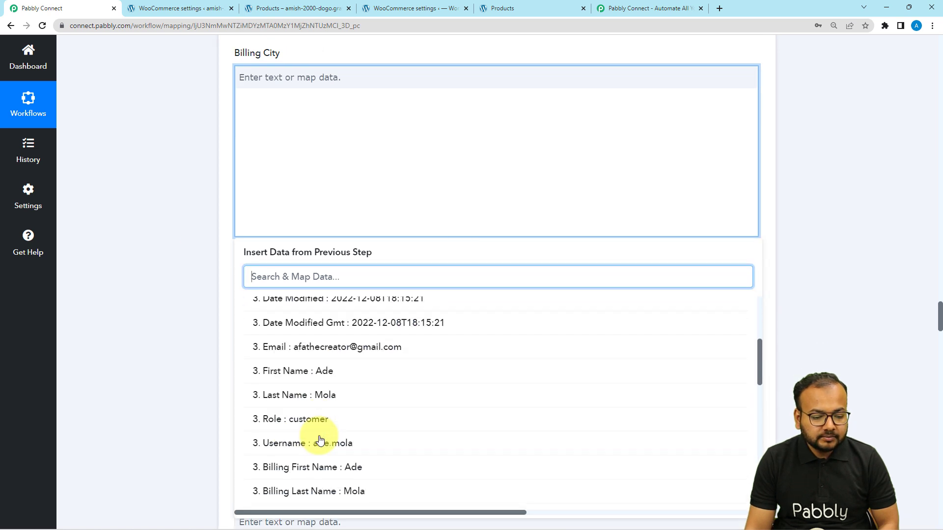
scroll(320, 439, "down", 4)
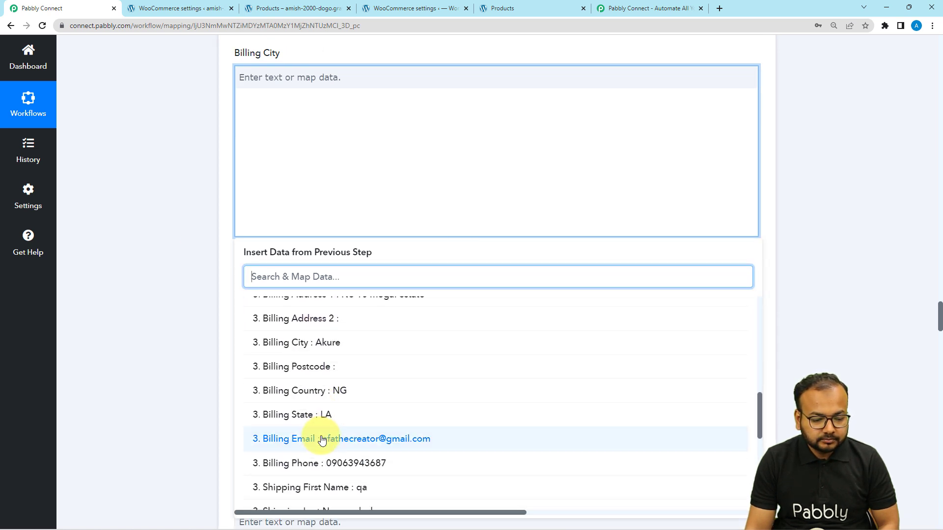
left_click(326, 344)
scroll(141, 219, "down", 4)
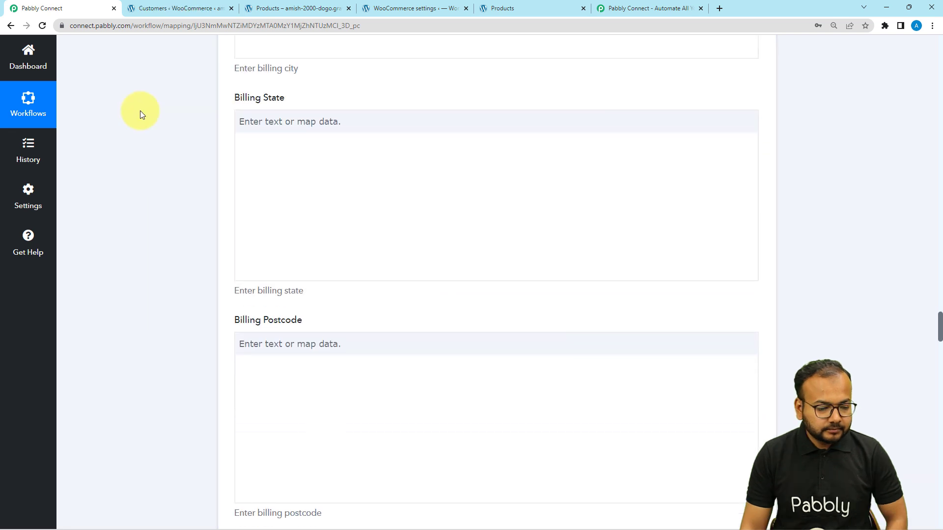
- Leave the billing state, postcode and country empty and map Billing Email to the Email value from the Iterator step
scroll(140, 110, "down", 8)
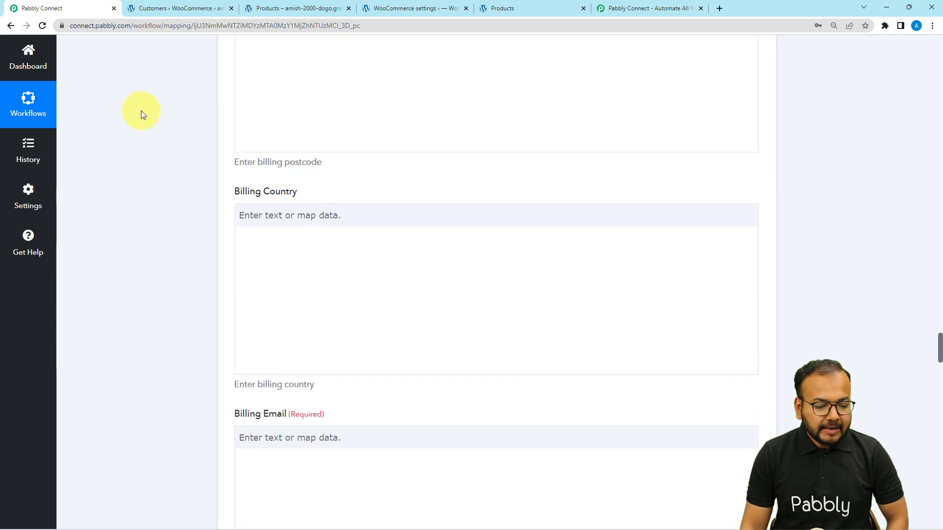
scroll(141, 114, "down", 5)
left_click(256, 134)
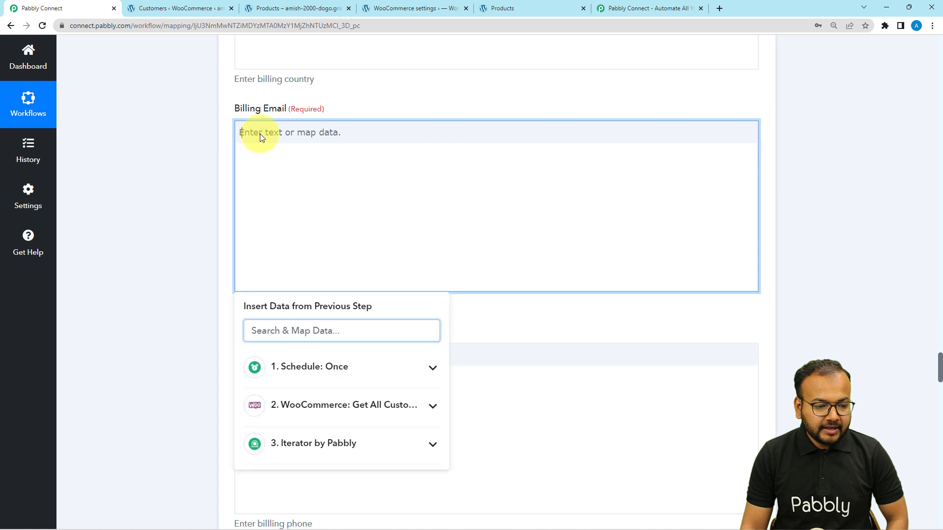
left_click(288, 443)
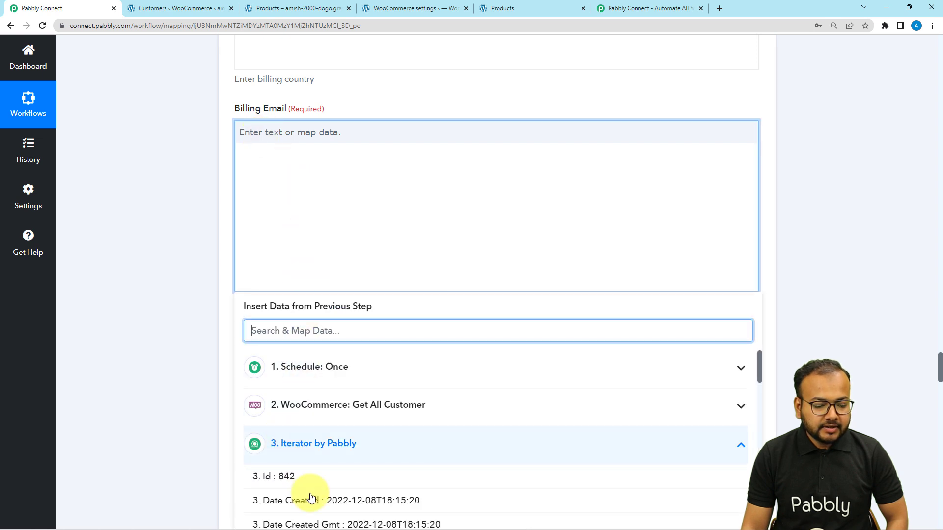
scroll(306, 491, "down", 2)
left_click(311, 497)
left_click(156, 296)
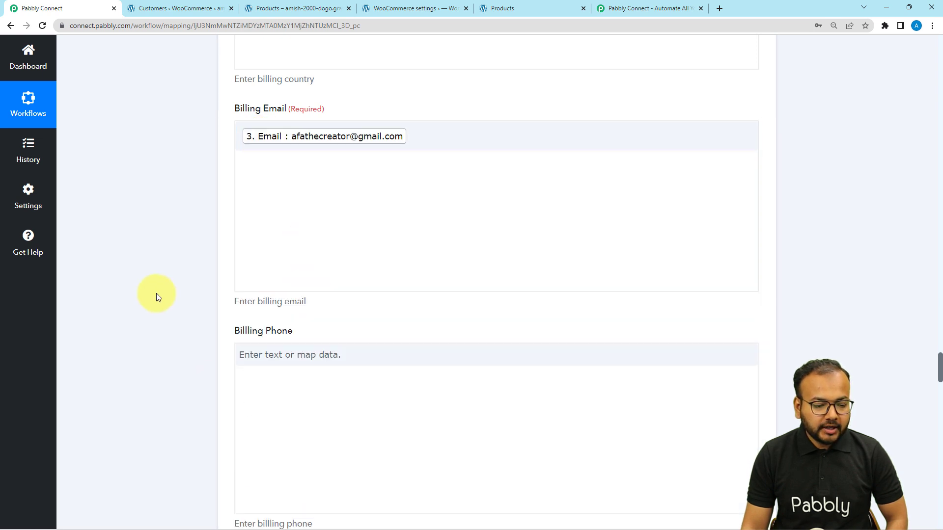
- Leave Billing Phone and all shipping fields empty and check the existing customers list in the destination WooCommerce store
scroll(156, 293, "down", 9)
scroll(156, 293, "down", 15)
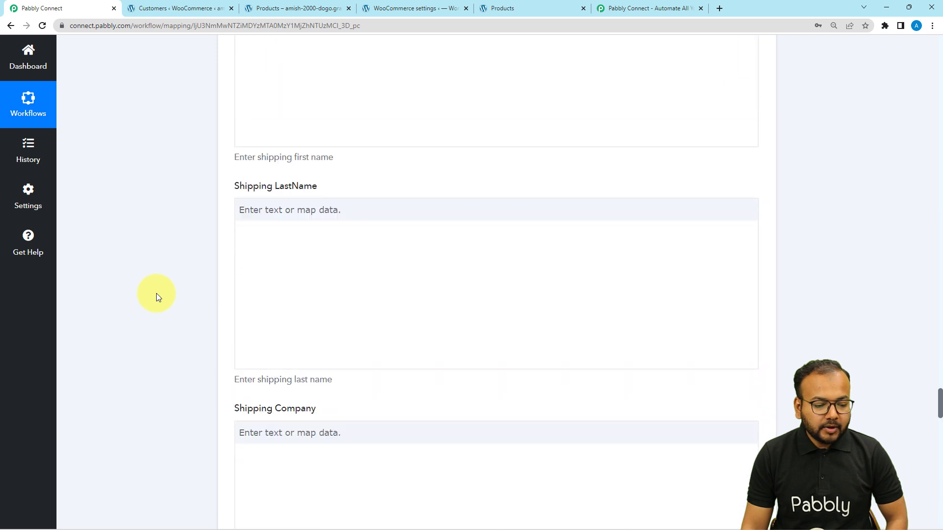
scroll(185, 296, "down", 13)
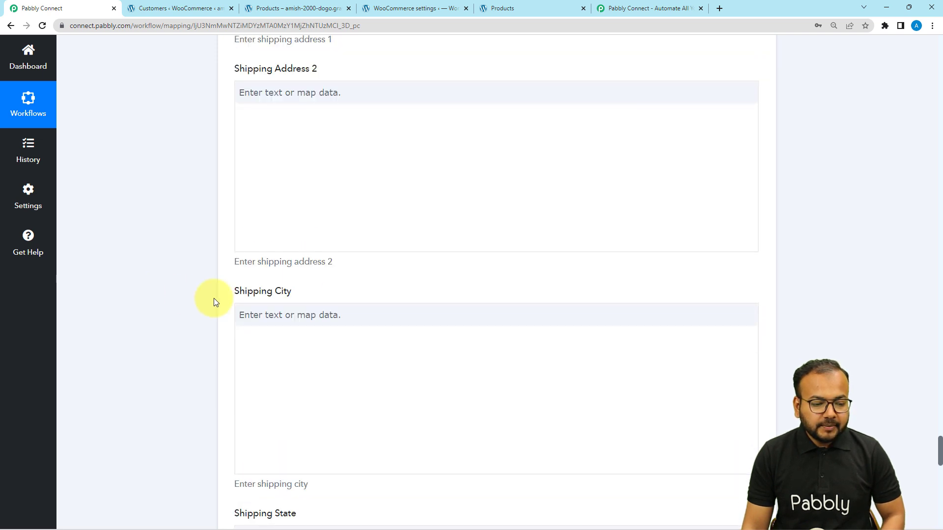
scroll(191, 293, "down", 10)
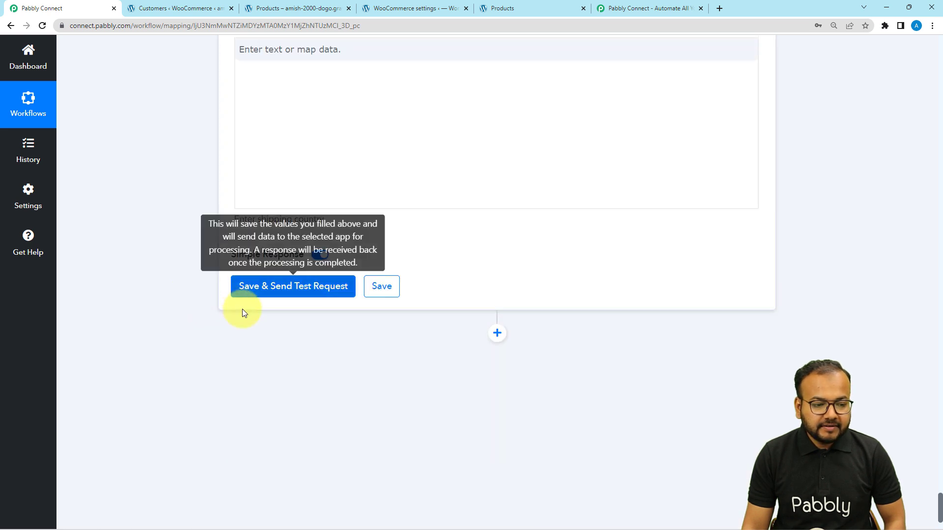
scroll(169, 273, "up", 2)
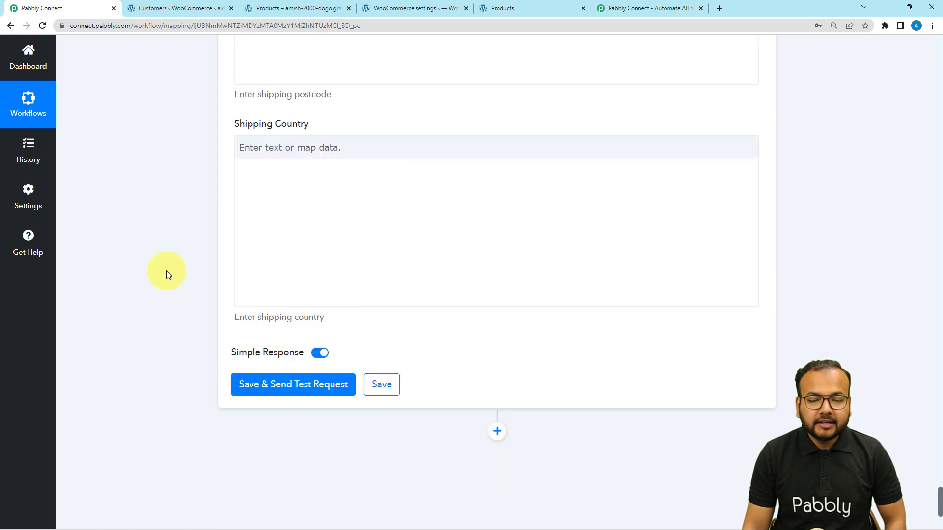
scroll(166, 270, "down", 1)
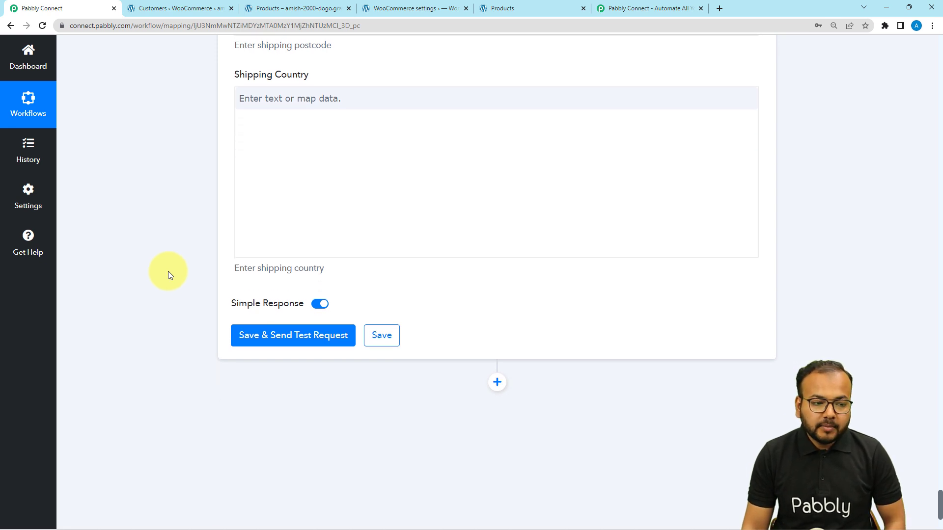
left_click(160, 12)
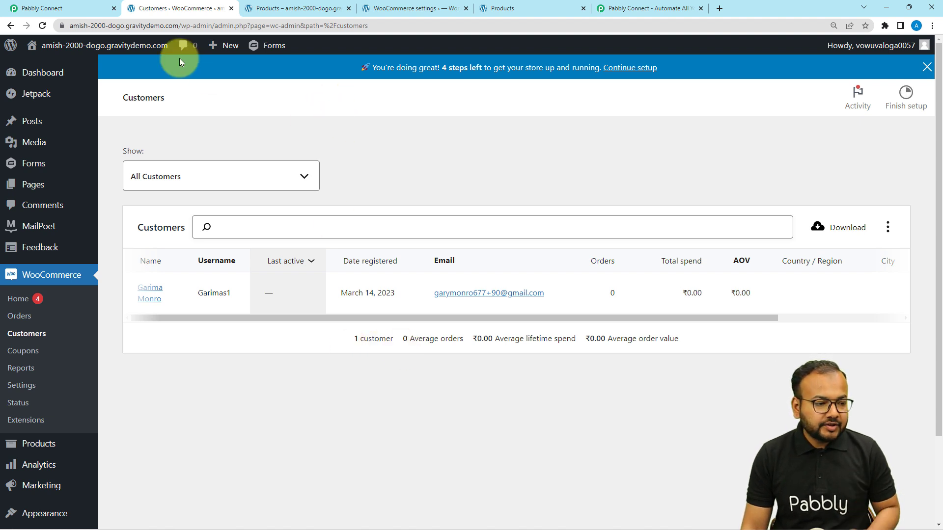
left_click(78, 8)
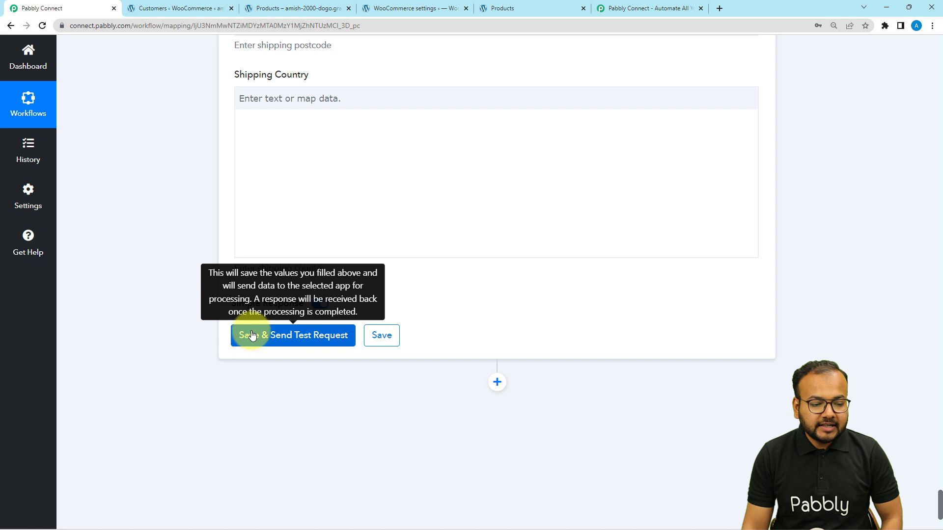
left_click(164, 11)
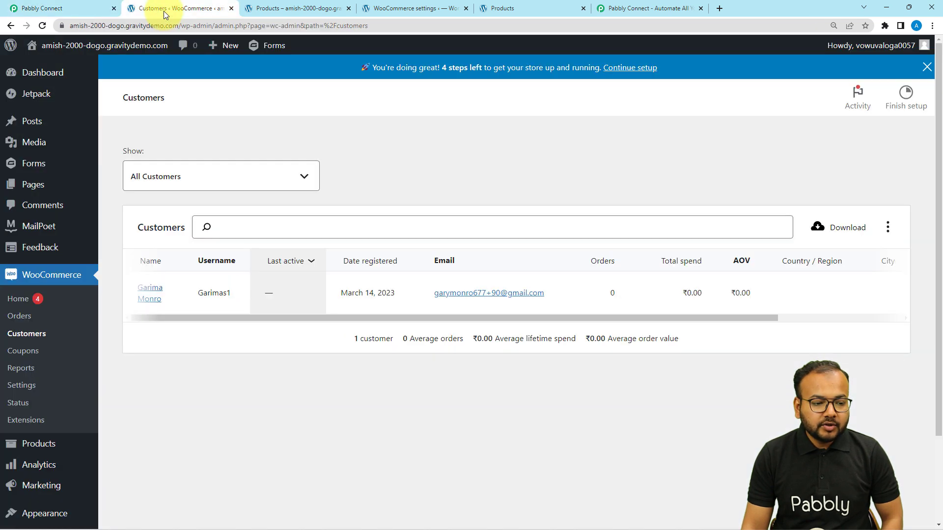
left_click(71, 7)
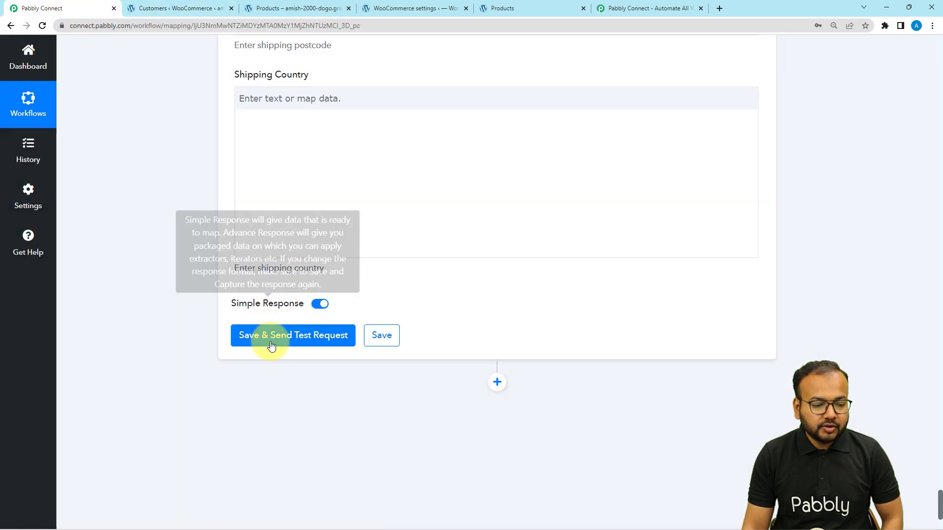
- Save the Add New Customer action, send a test request and review the received customer fields
left_click(280, 334)
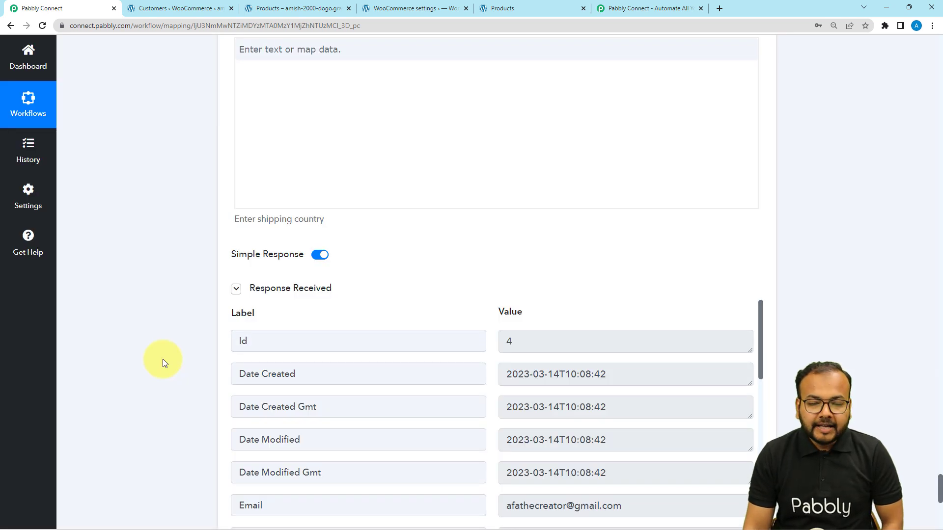
scroll(163, 358, "down", 3)
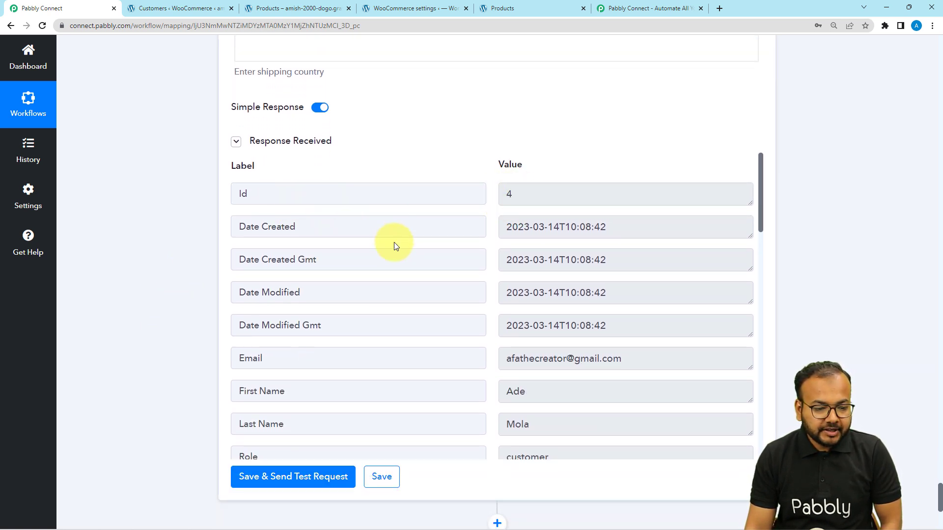
scroll(313, 218, "down", 5)
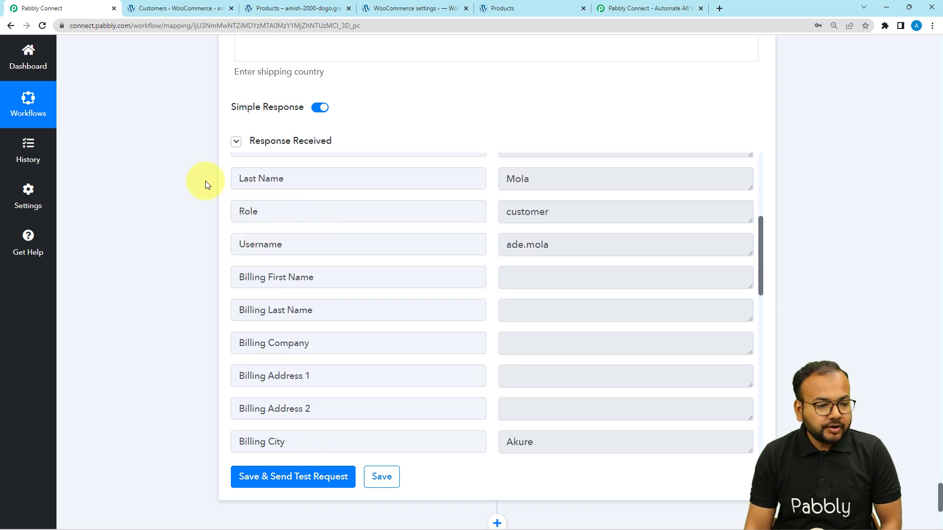
- Refresh the destination store's admin, check its Users list for the added customer and compare it with the received response
left_click(174, 8)
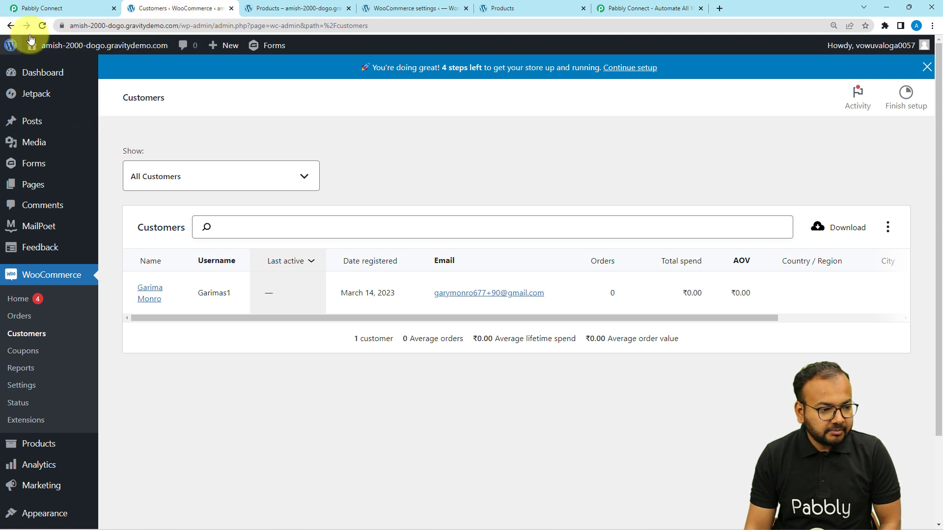
left_click(41, 26)
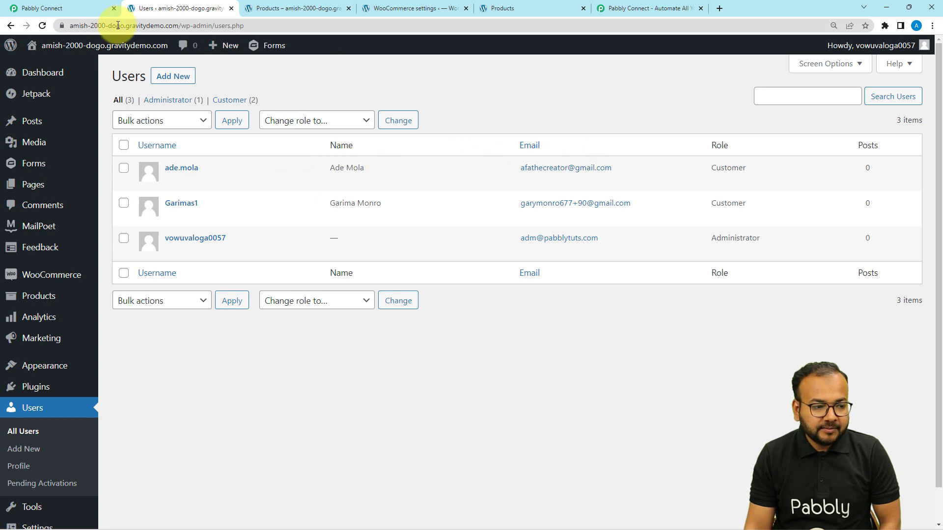
left_click(88, 11)
scroll(336, 252, "up", 5)
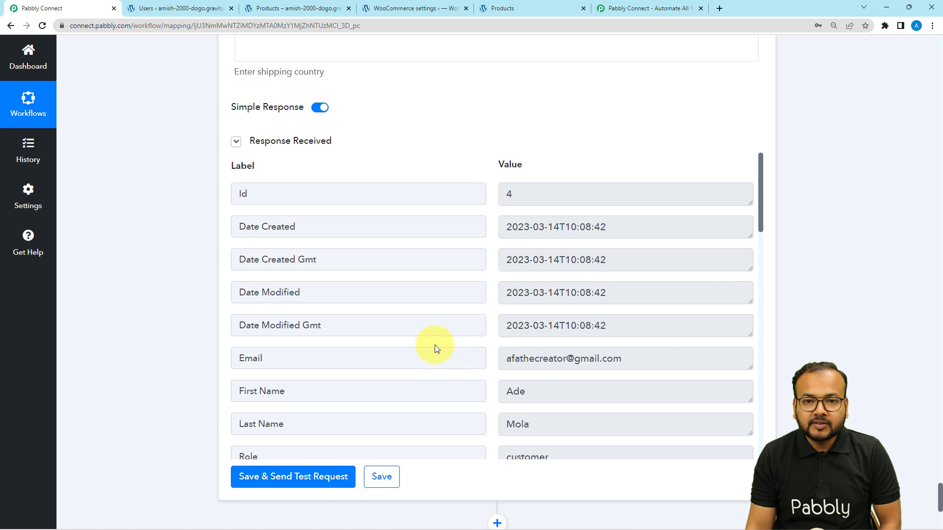
left_click(162, 8)
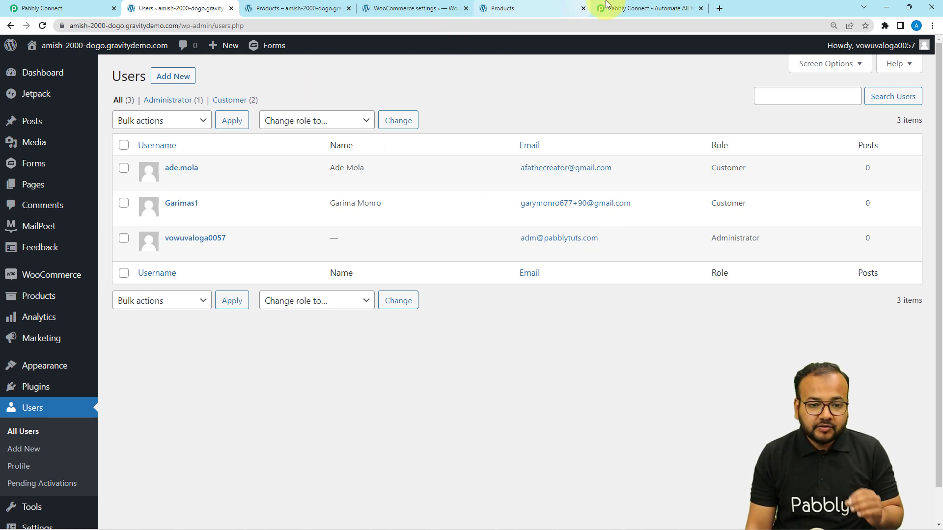
left_click(79, 9)
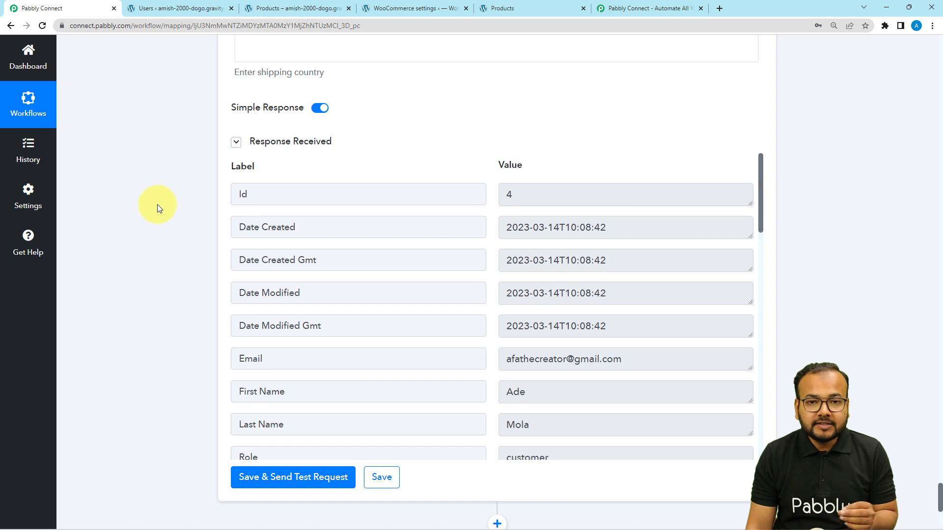
- Collapse the Schedule, Get All Customer and Iterator steps to get an overview of the workflow
scroll(157, 204, "up", 3)
scroll(157, 204, "up", 9)
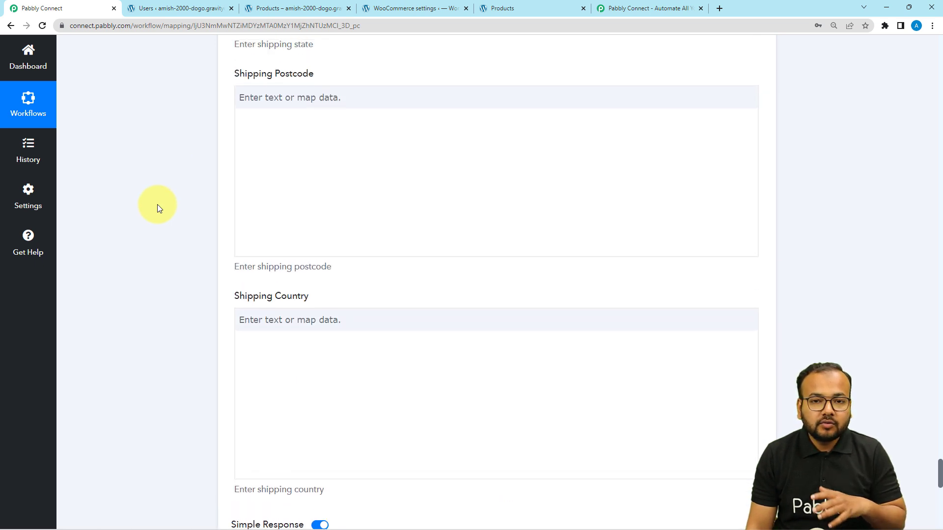
scroll(157, 204, "up", 14)
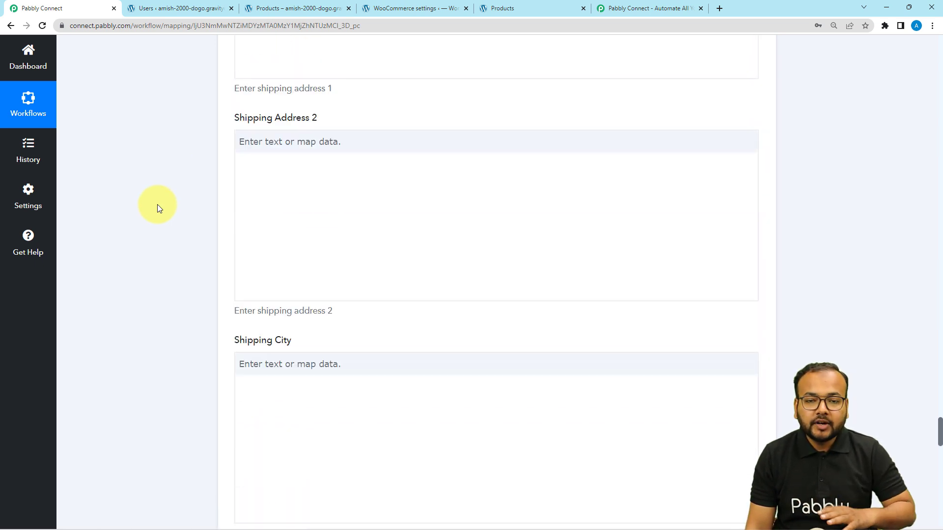
scroll(157, 205, "up", 20)
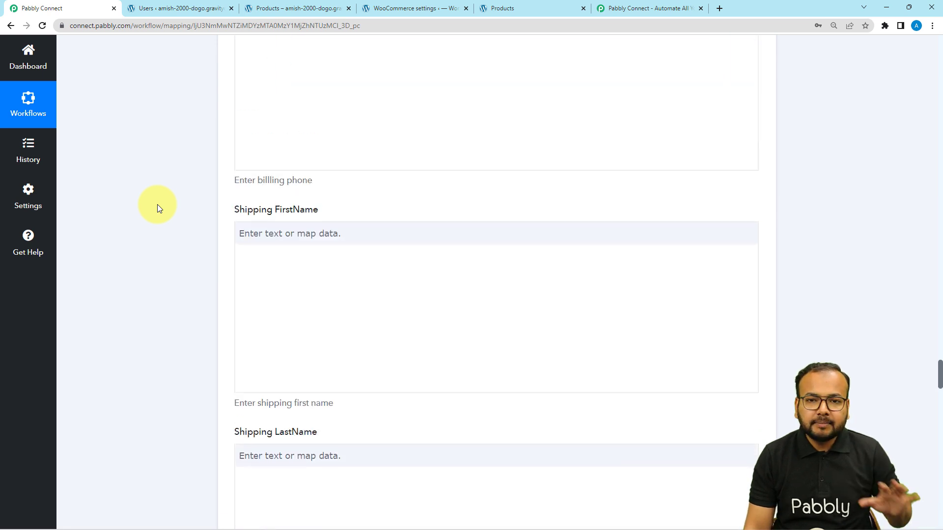
scroll(157, 204, "up", 20)
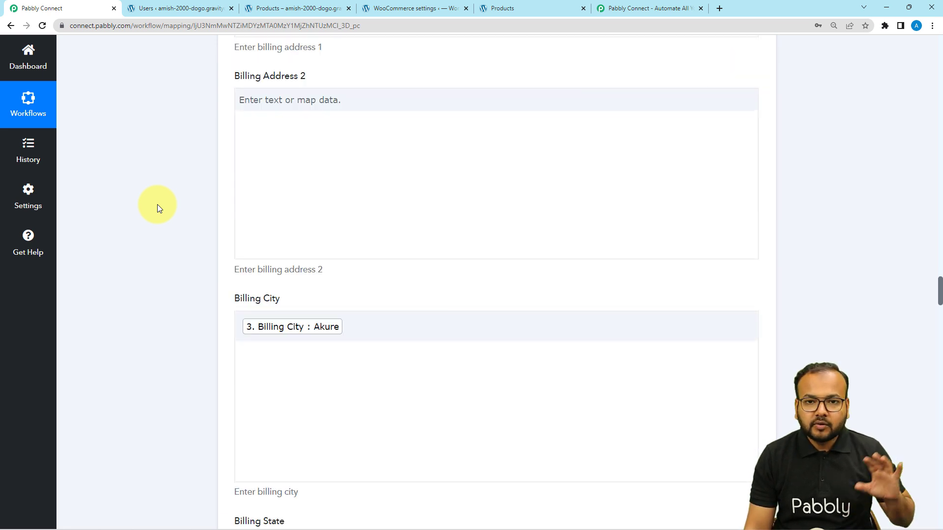
scroll(158, 205, "up", 20)
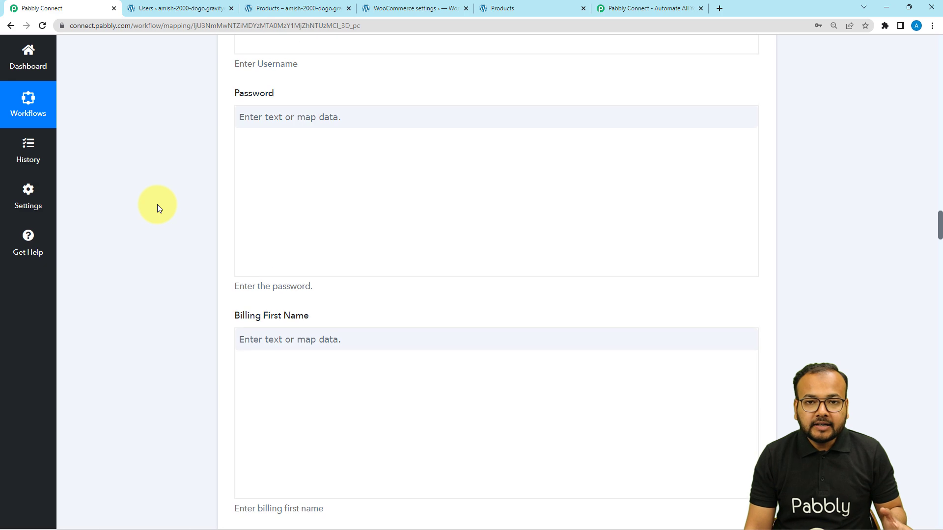
scroll(157, 204, "up", 20)
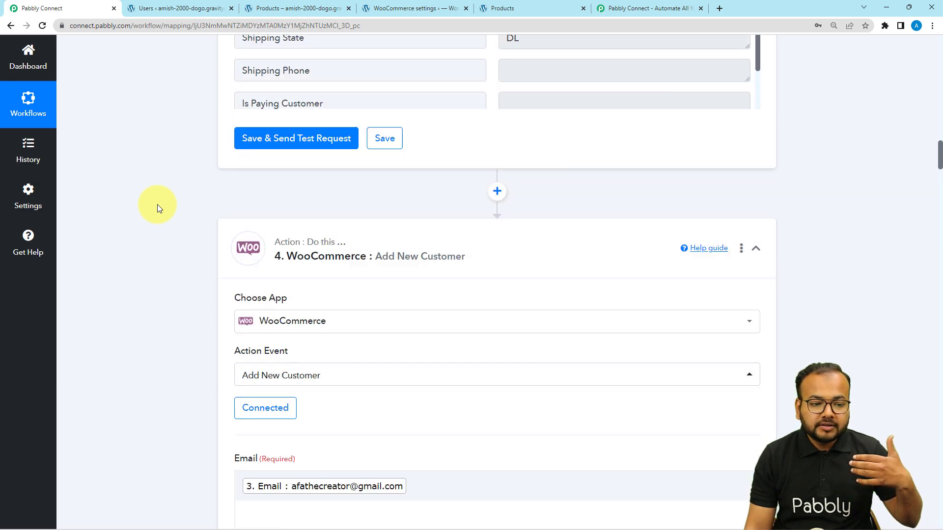
scroll(157, 204, "up", 7)
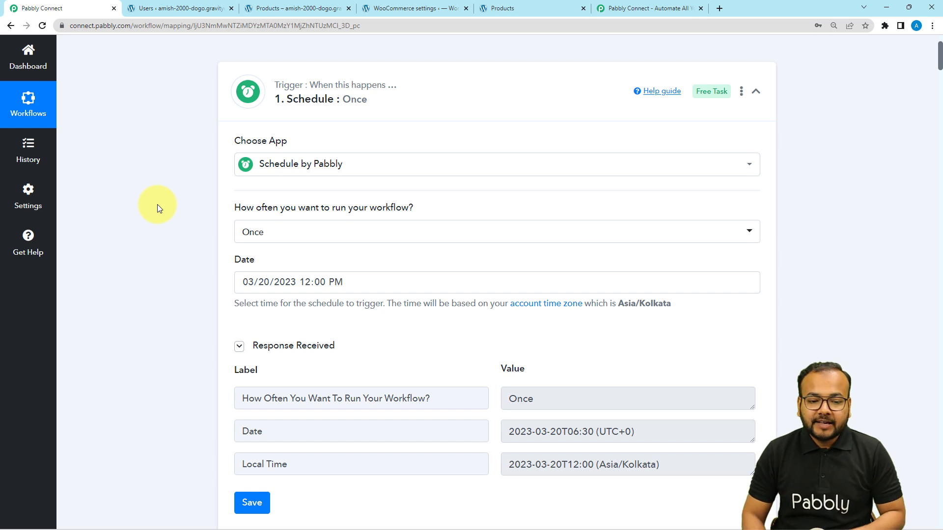
left_click(236, 118)
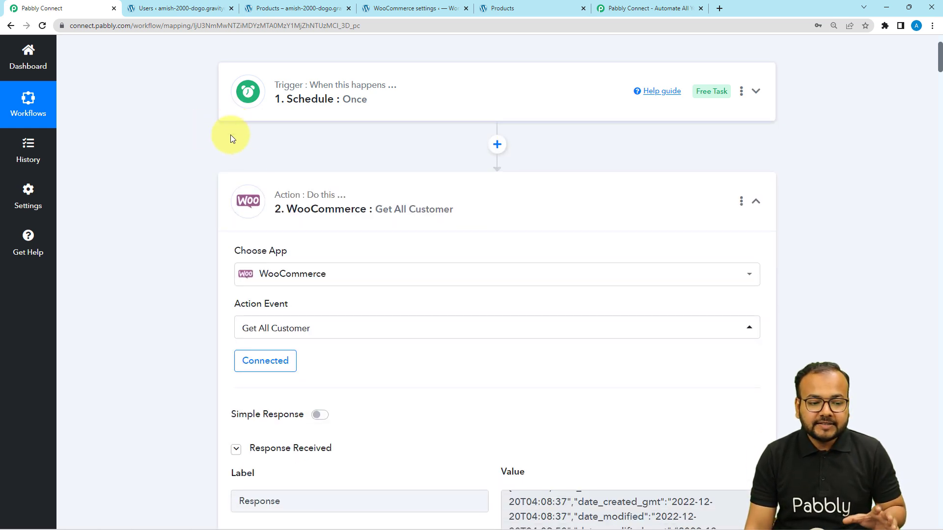
left_click(284, 185)
left_click(235, 285)
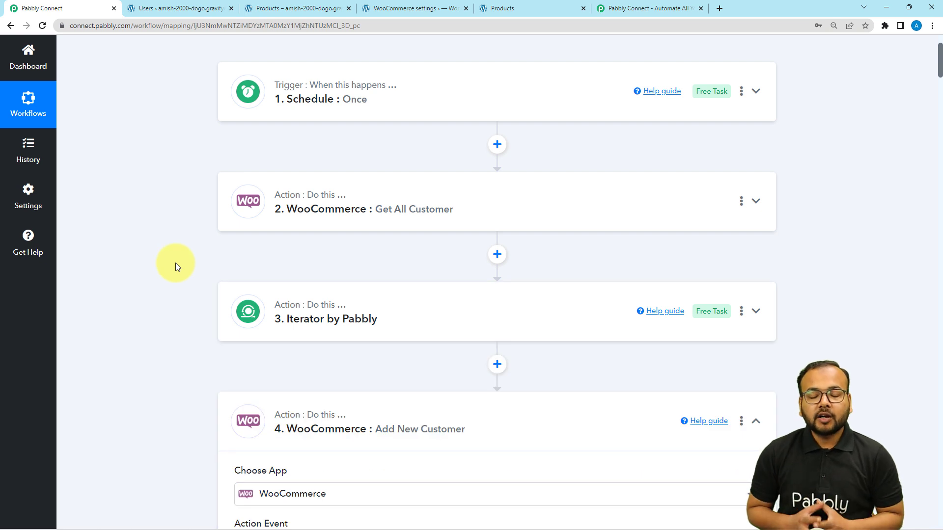